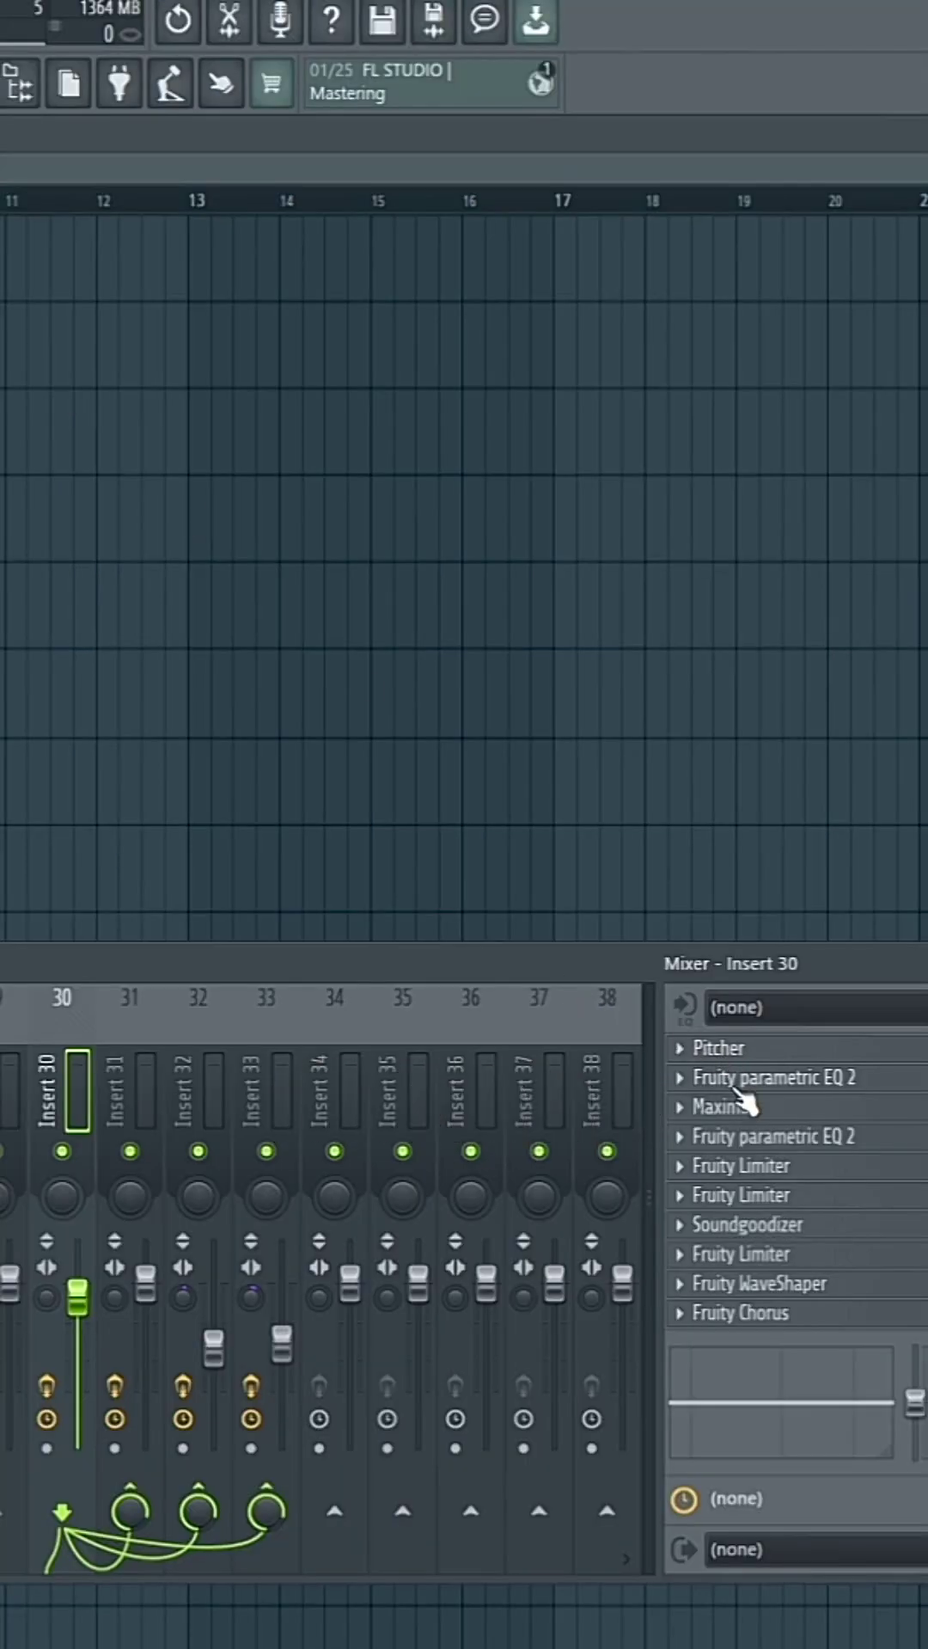
Step: Open the vocal clip in the audio editor and select a quiet gap between phrases
drag(381, 961, 378, 956)
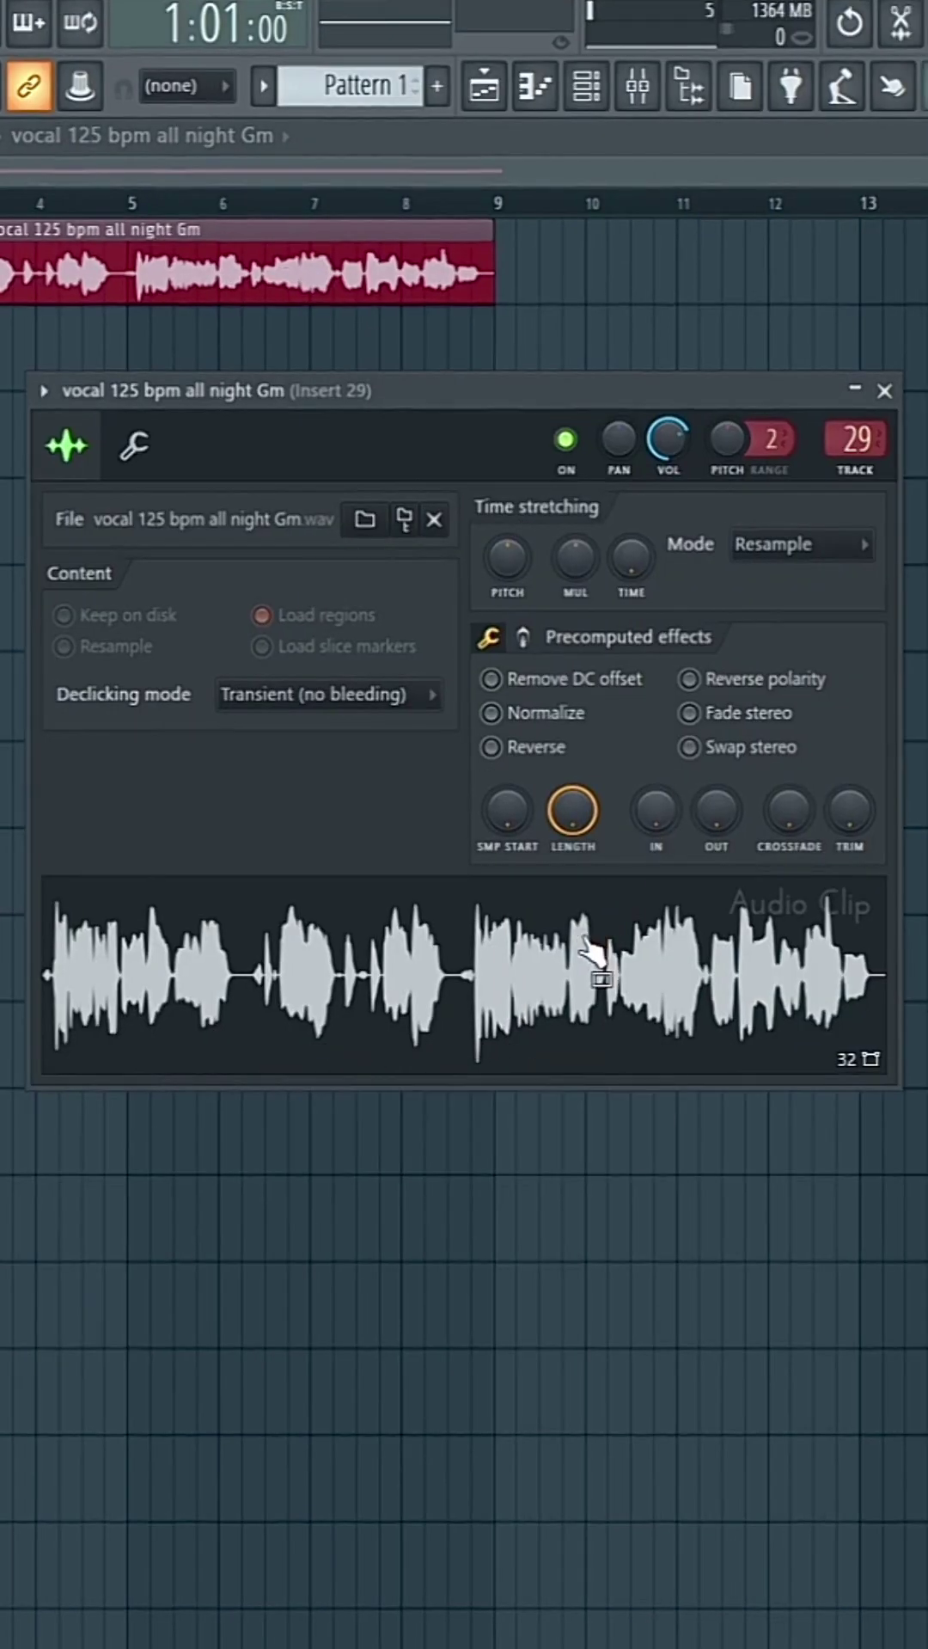
right_click(522, 988)
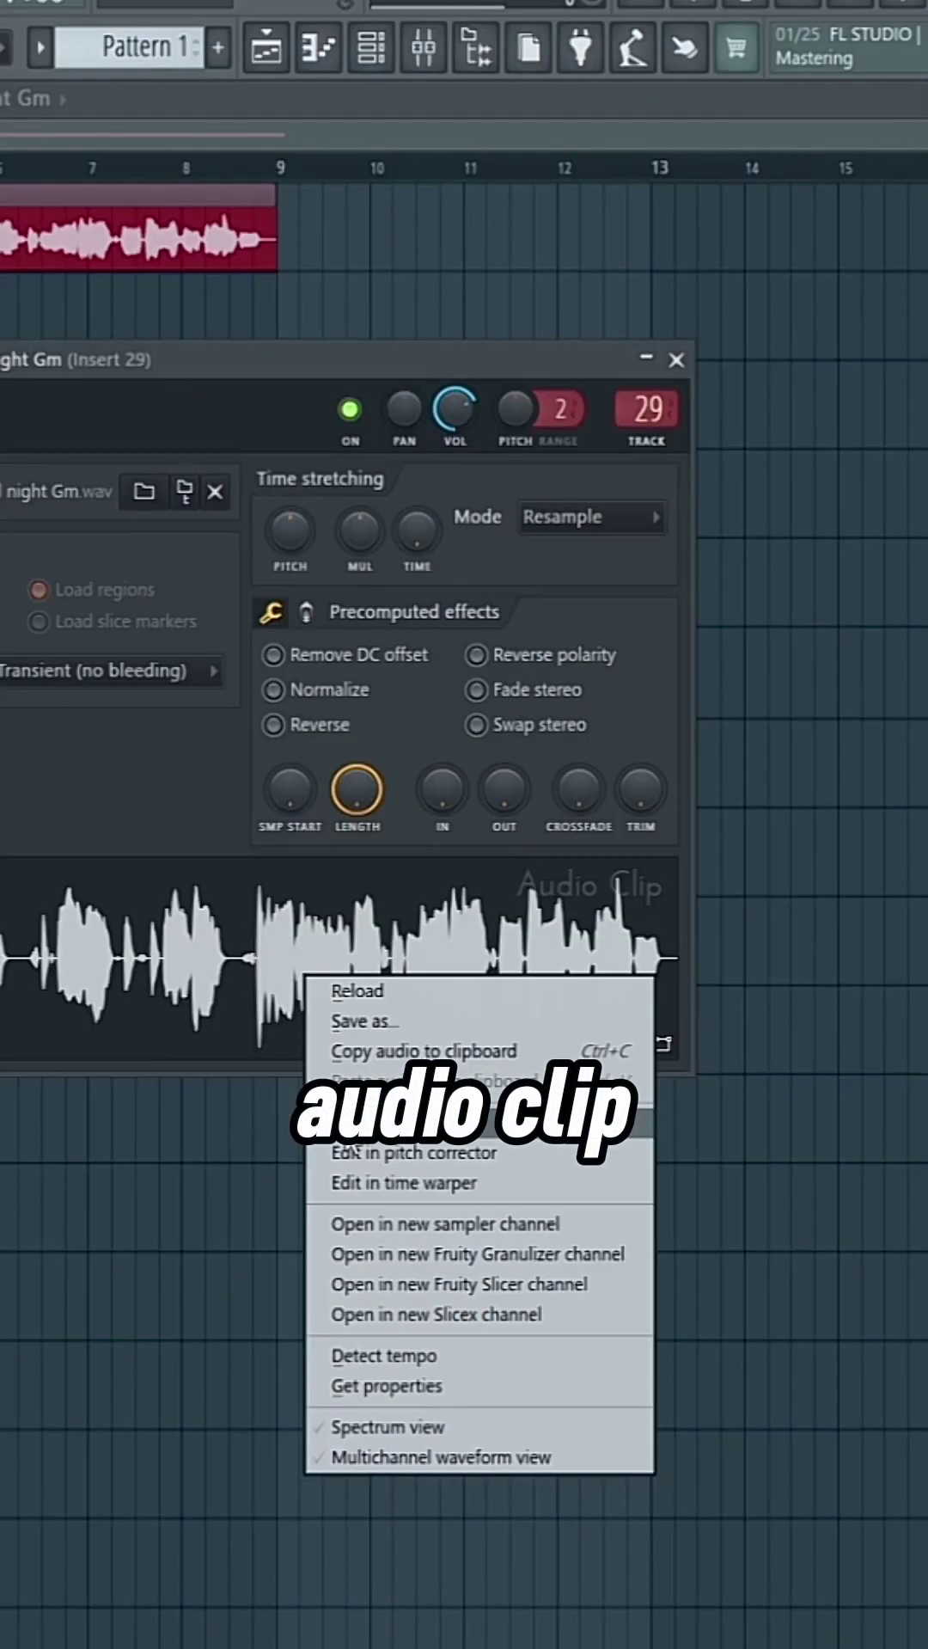
click(411, 1019)
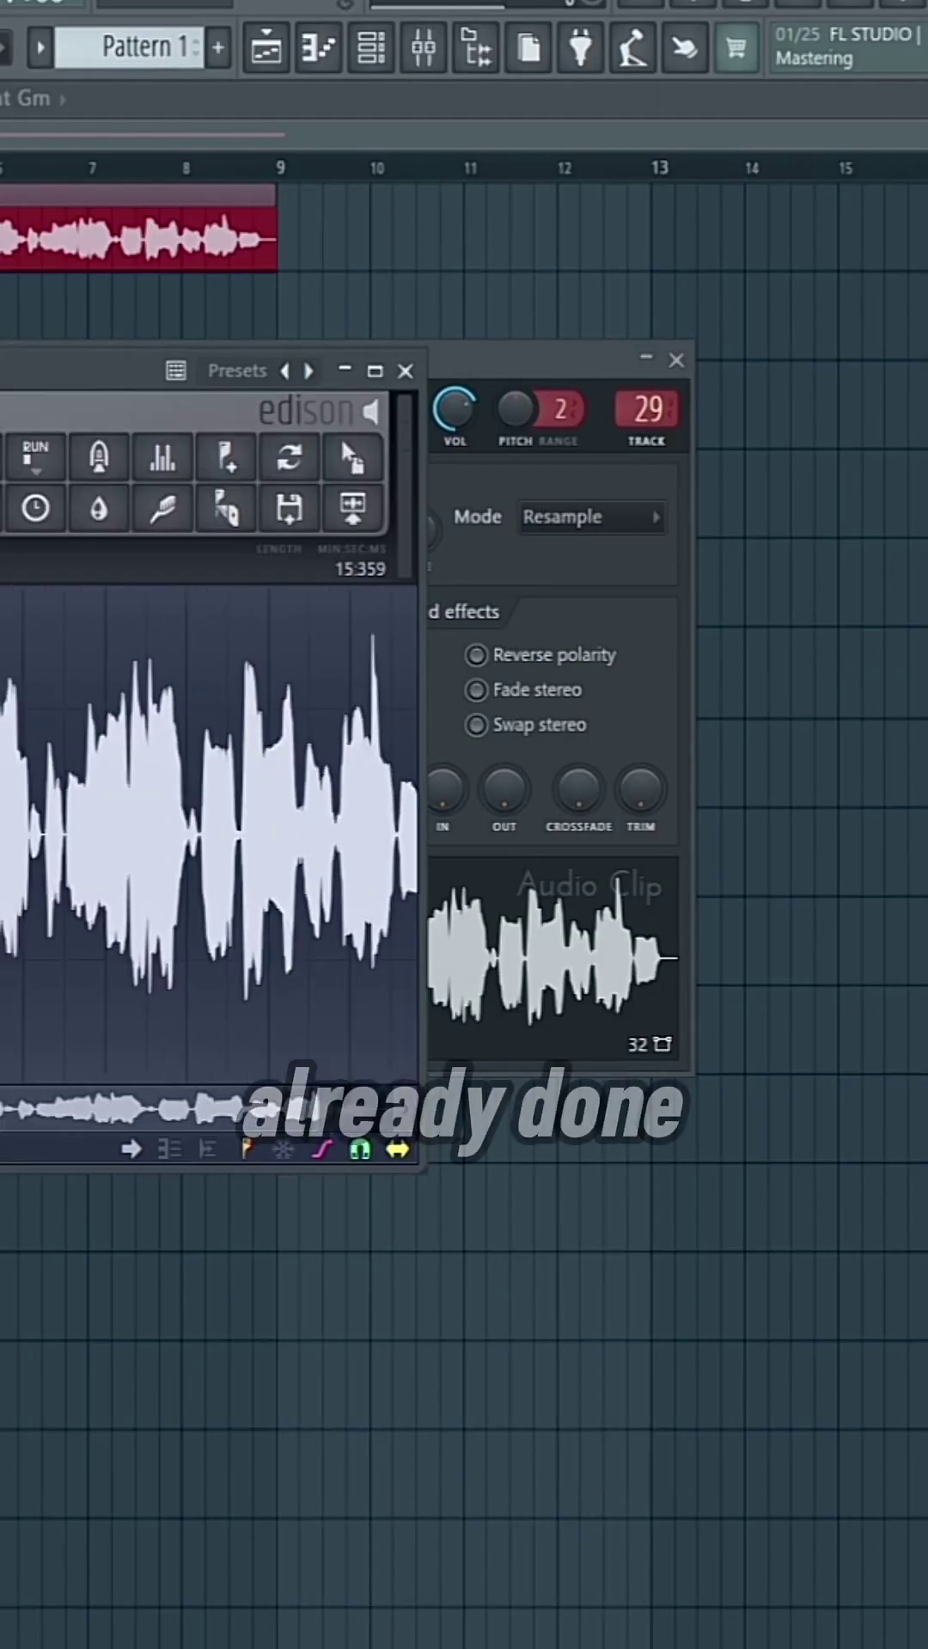
drag(341, 830, 369, 825)
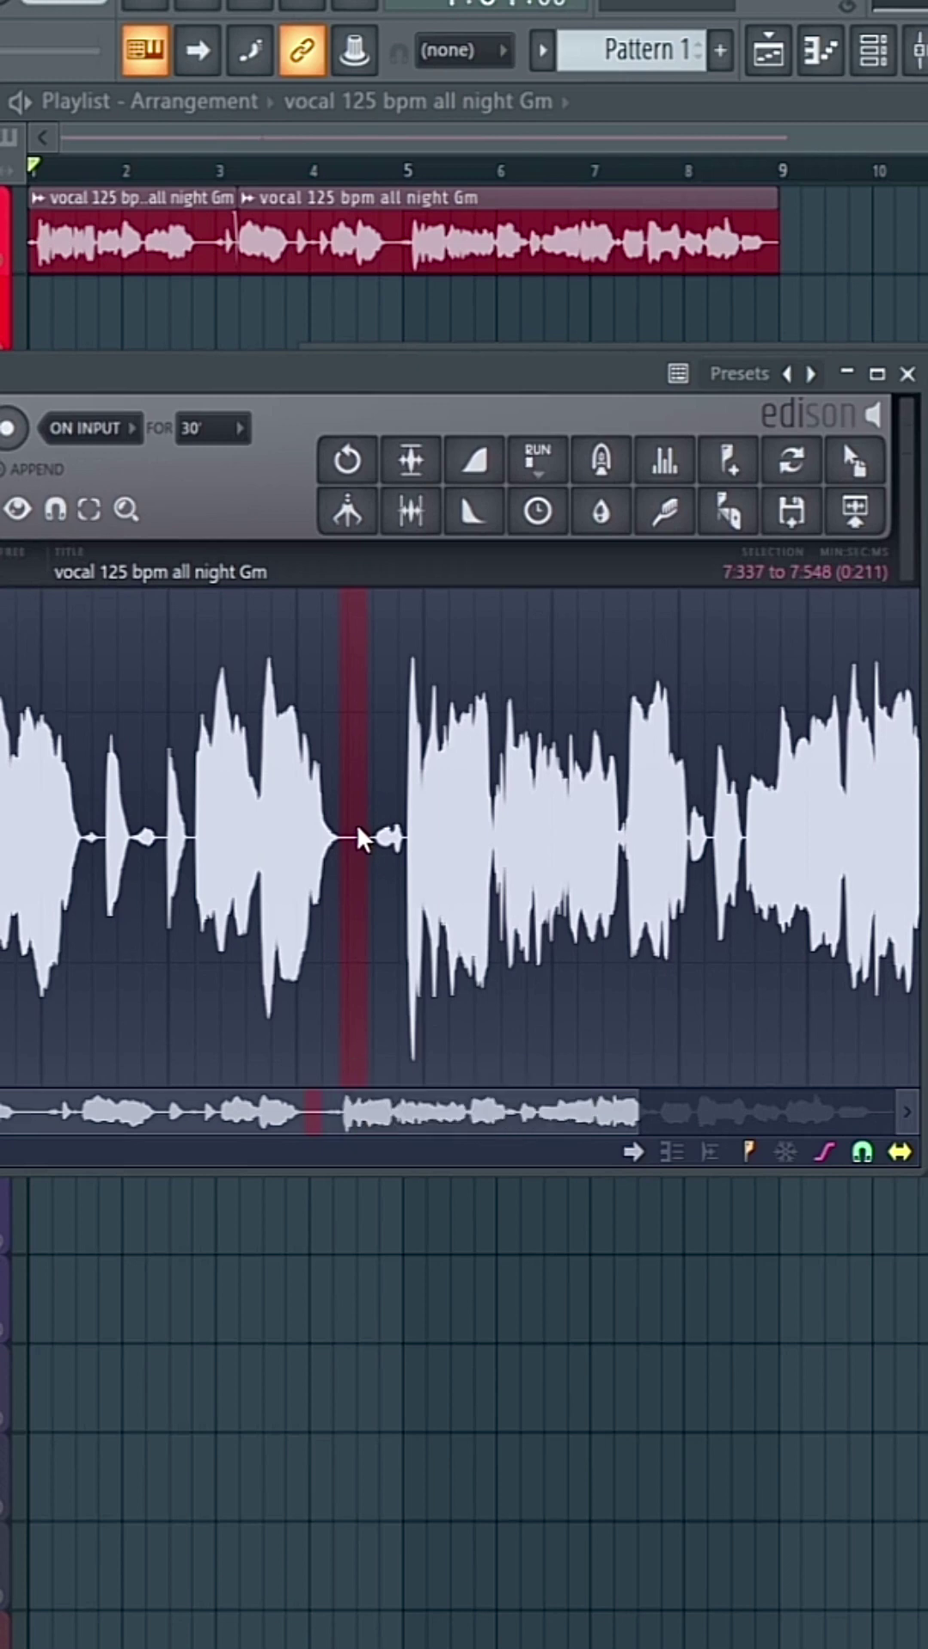
Step: Capture the gap's noise profile, then run noise removal on a longer stretch of the vocal
right_click(665, 511)
scroll(520, 799, down, 1)
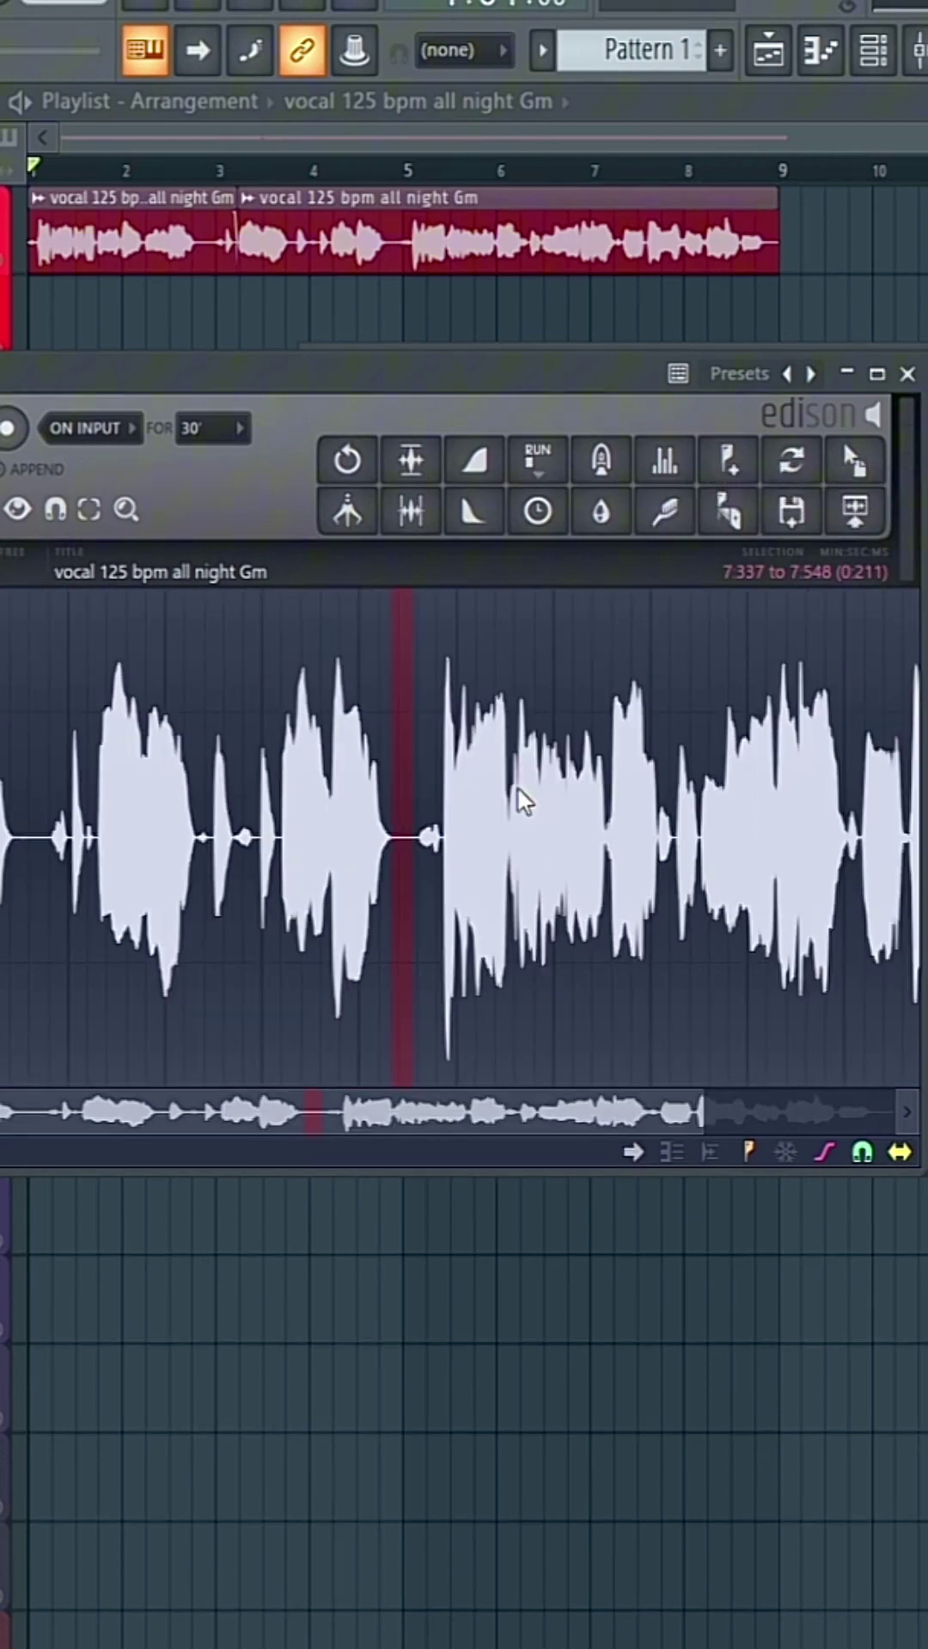
scroll(590, 737, down, 3)
drag(350, 762, 916, 774)
scroll(464, 834, down, 3)
click(664, 511)
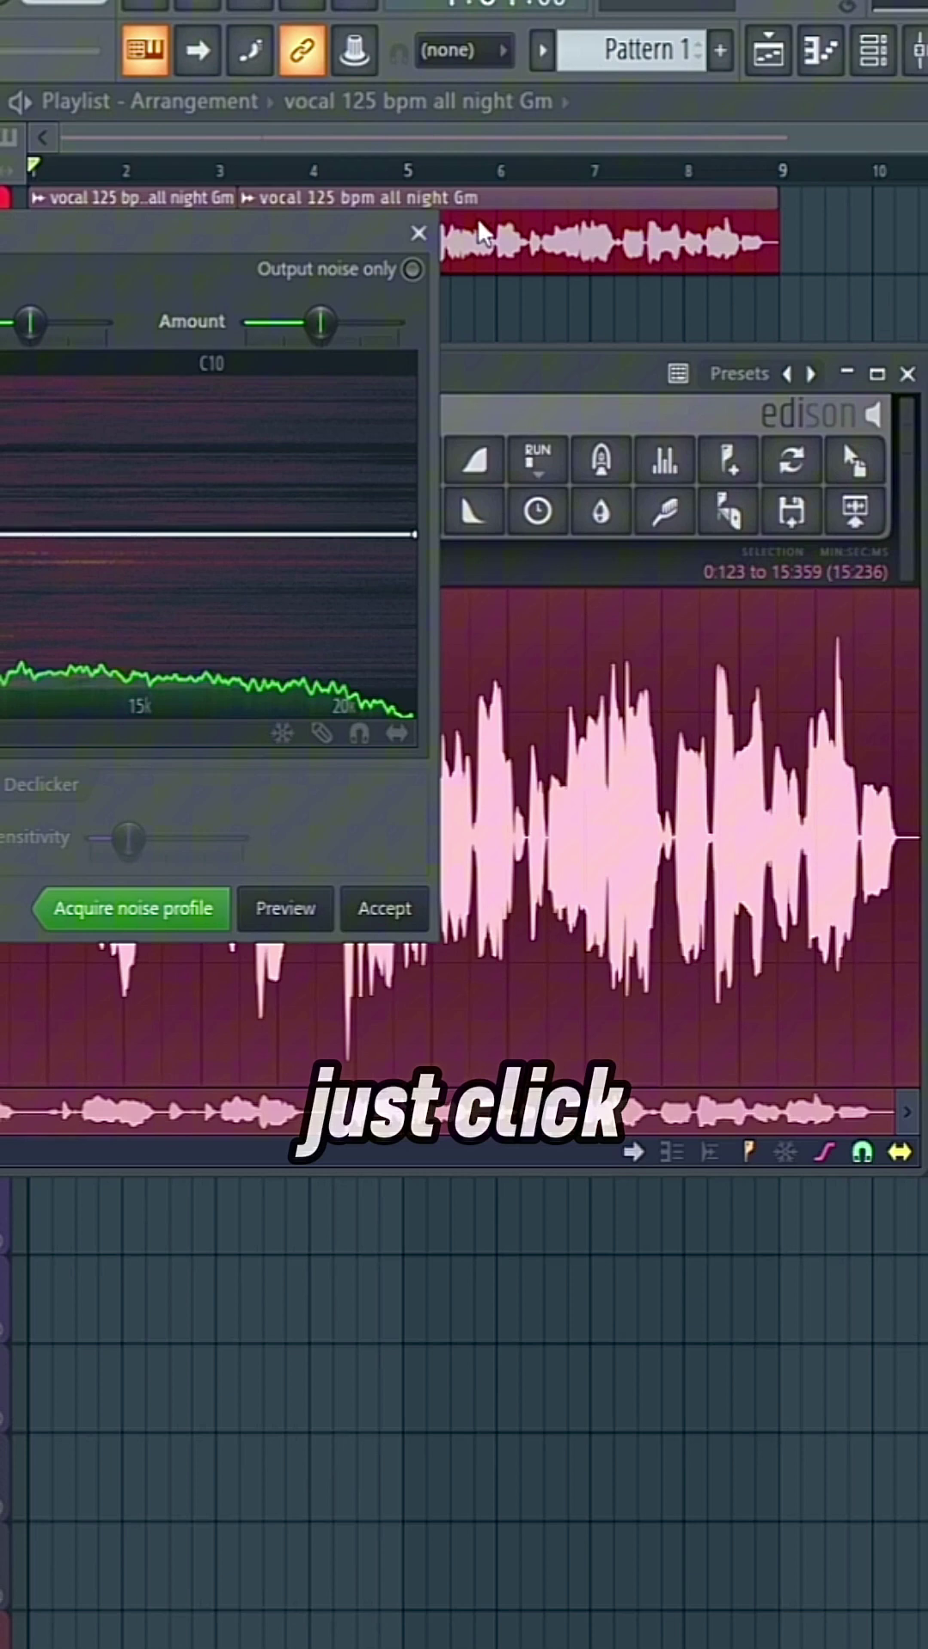
click(420, 232)
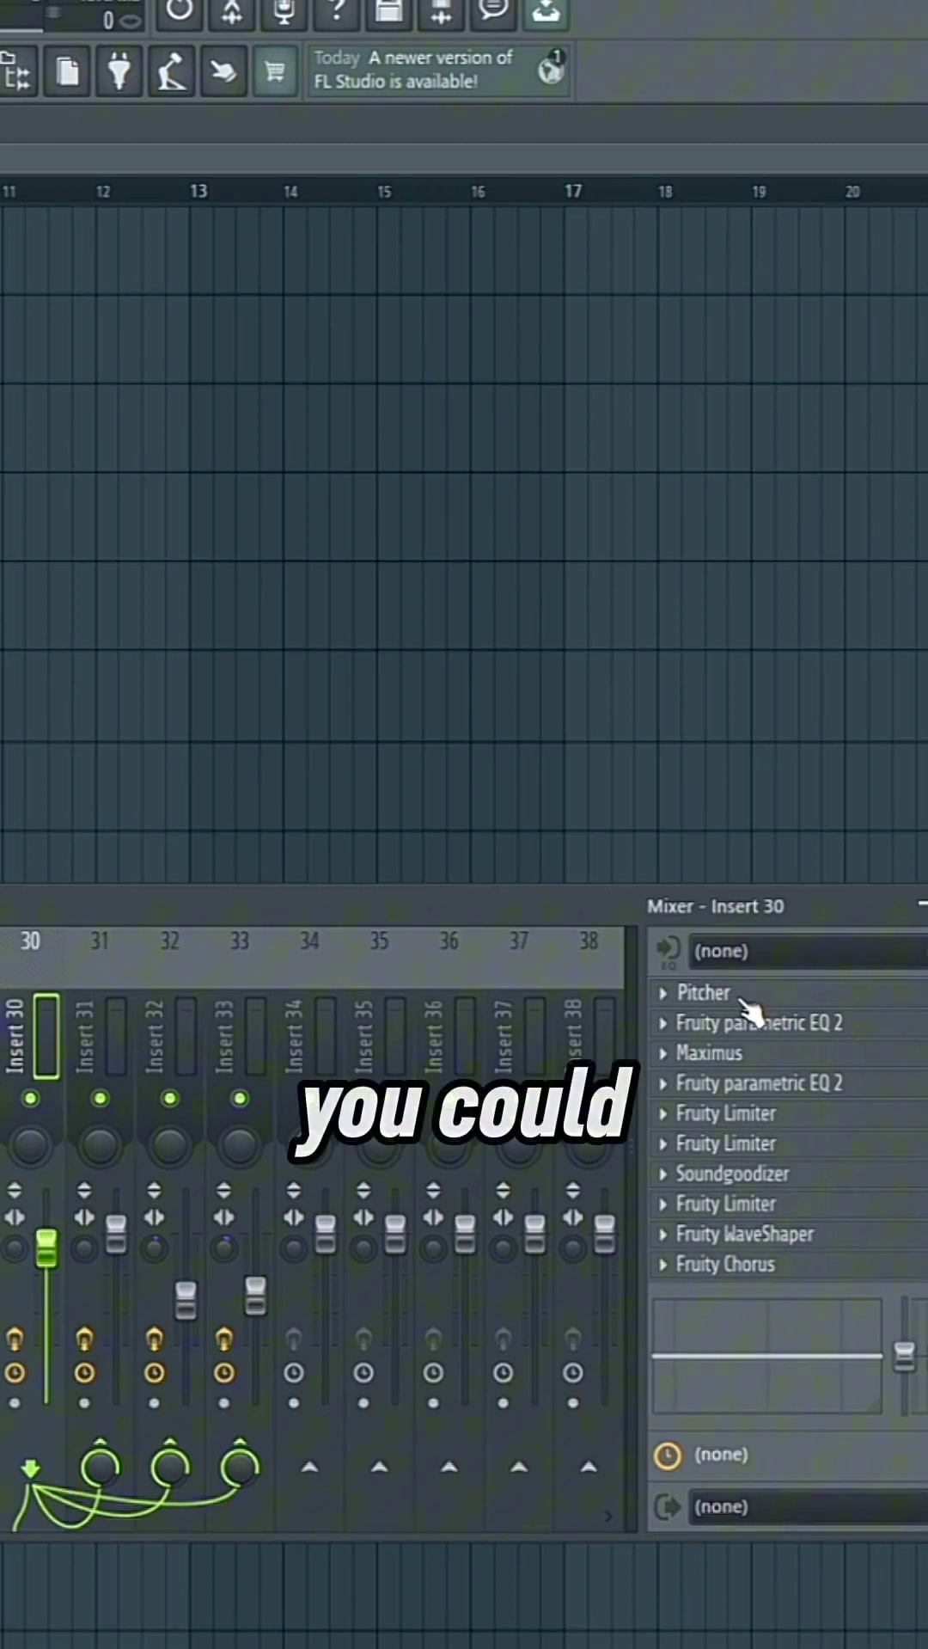
Step: Open the Pitcher effect on Insert 30, showing the G minor key
click(747, 996)
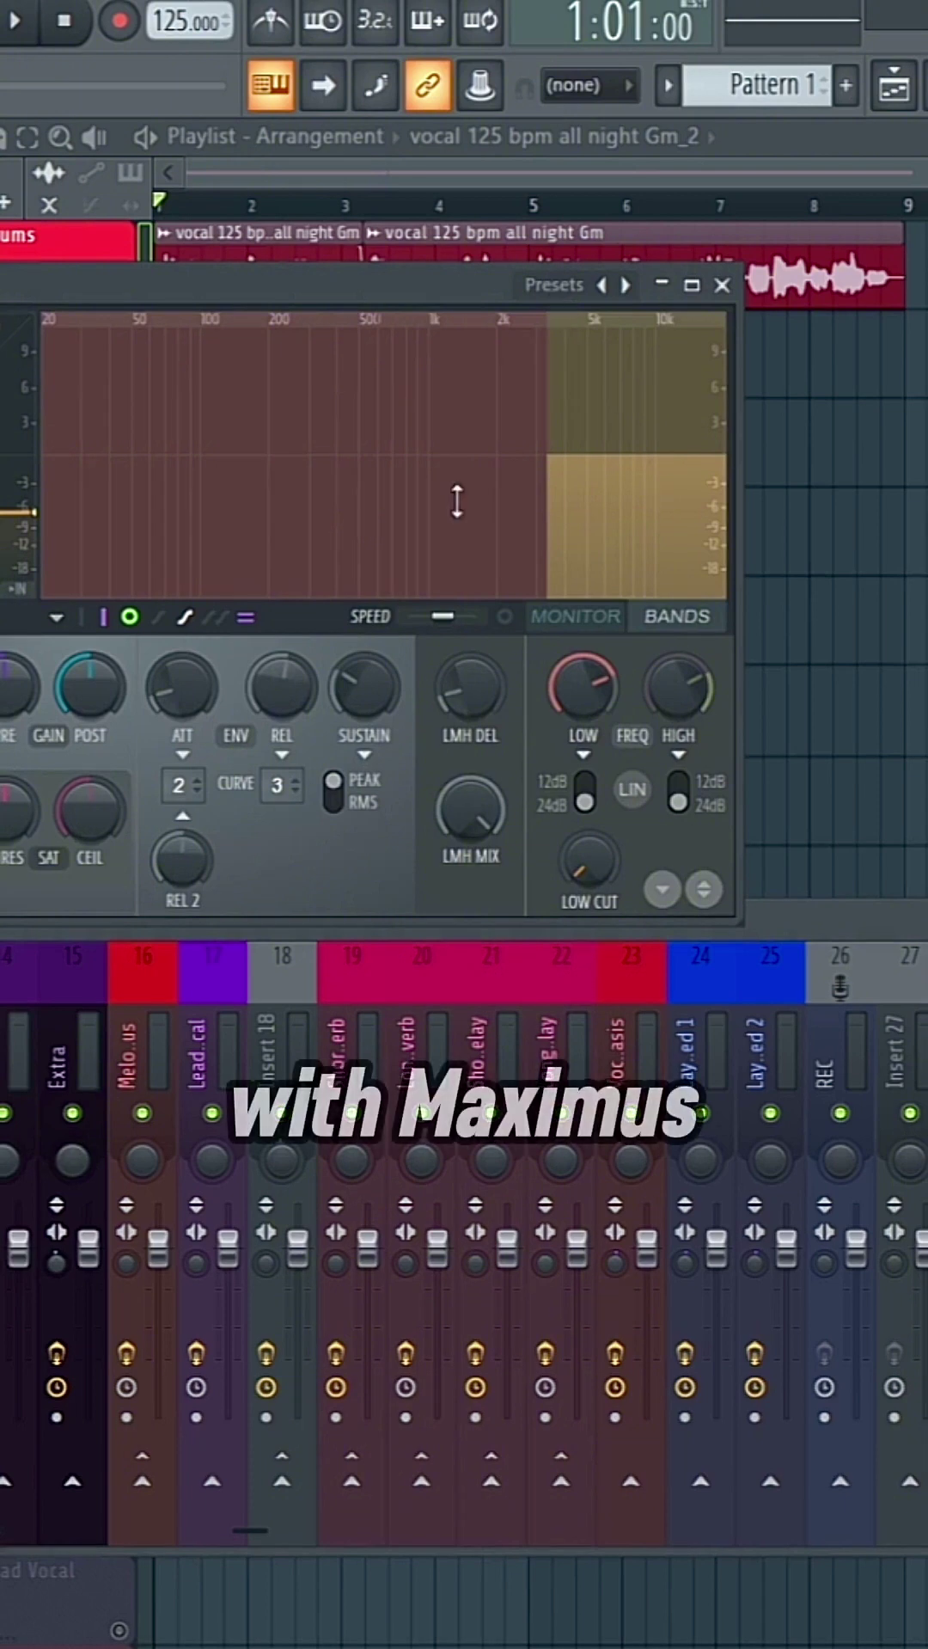
Step: Load Maximus's De-esser split-band preset, then close Maximus and the parametric EQ window
click(543, 293)
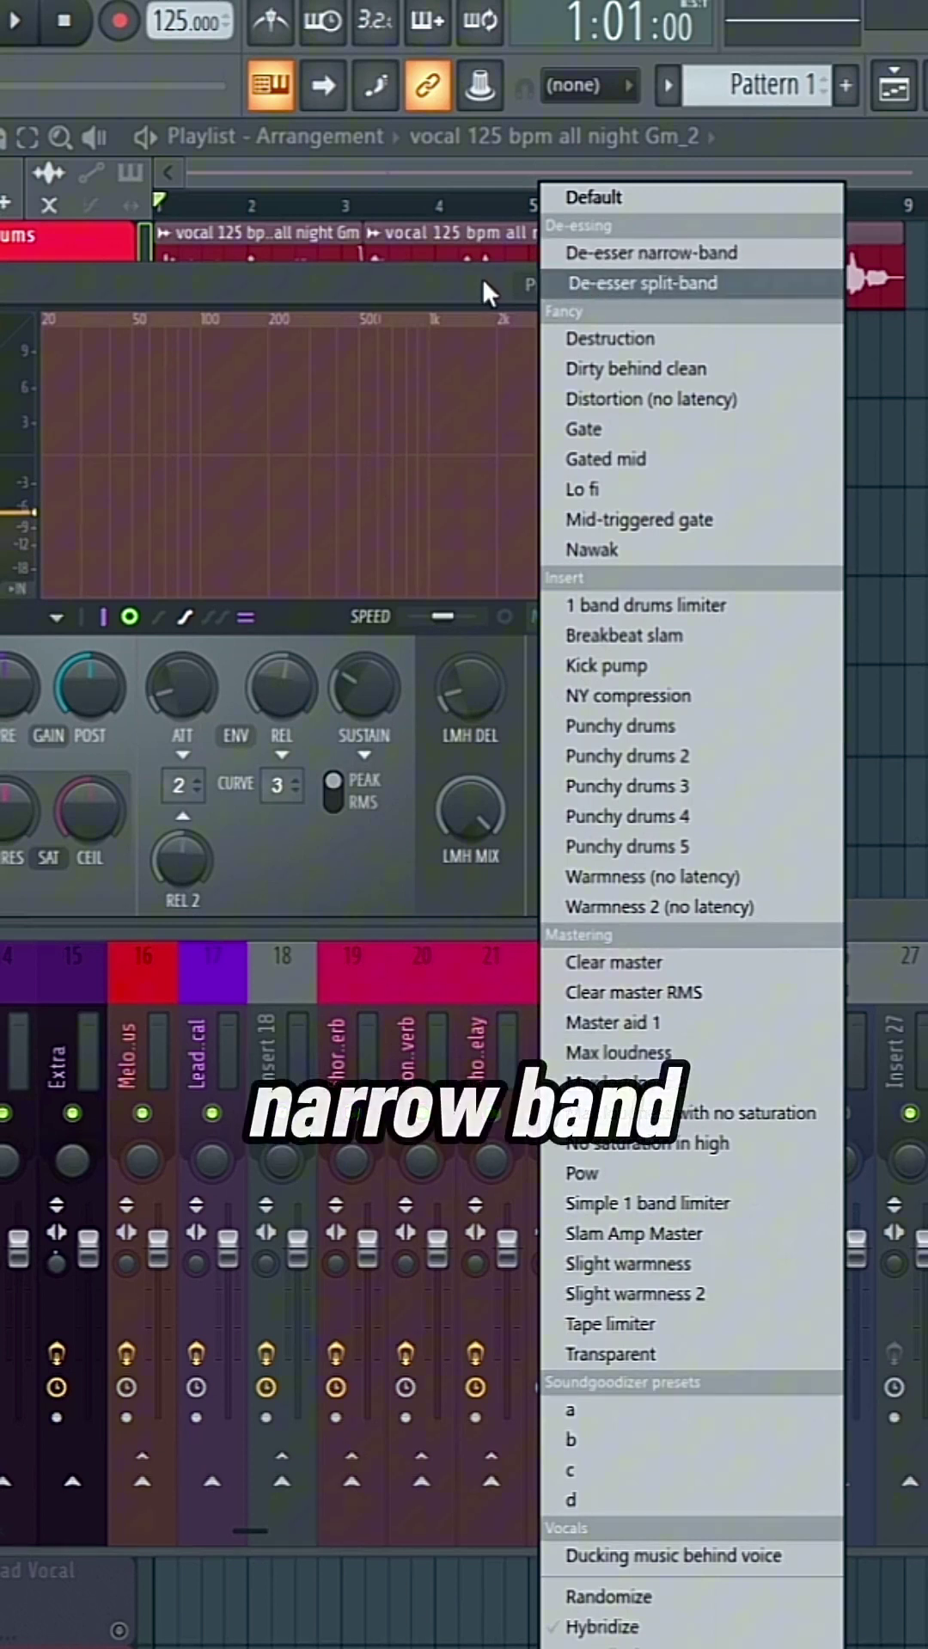
click(692, 282)
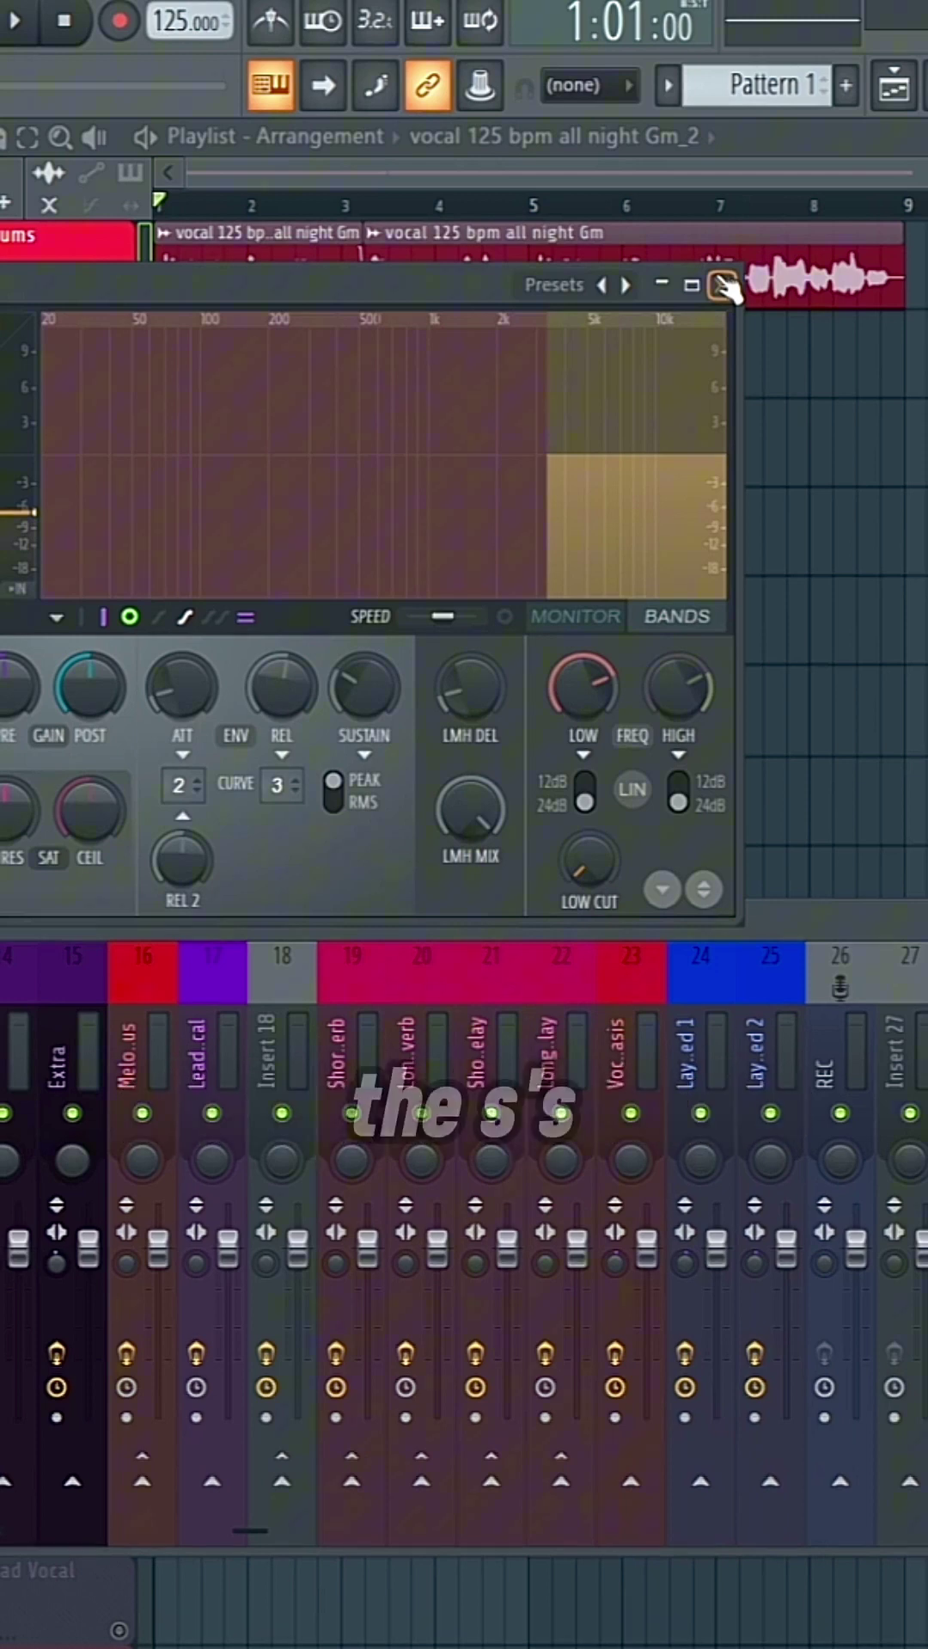
click(723, 285)
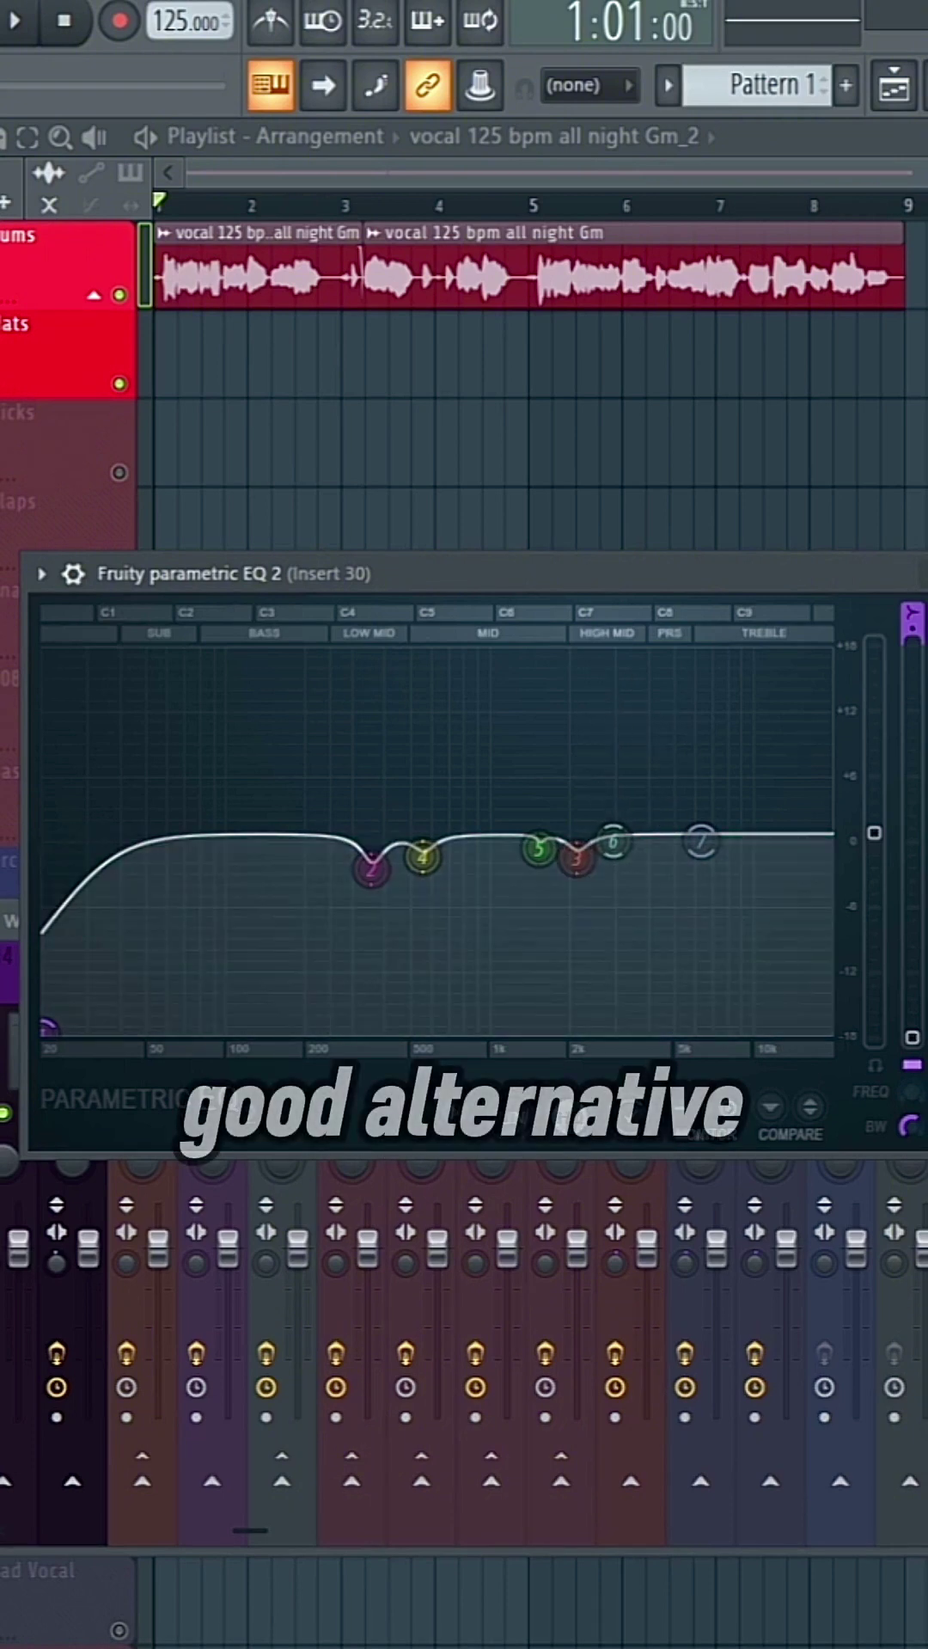
key(Escape)
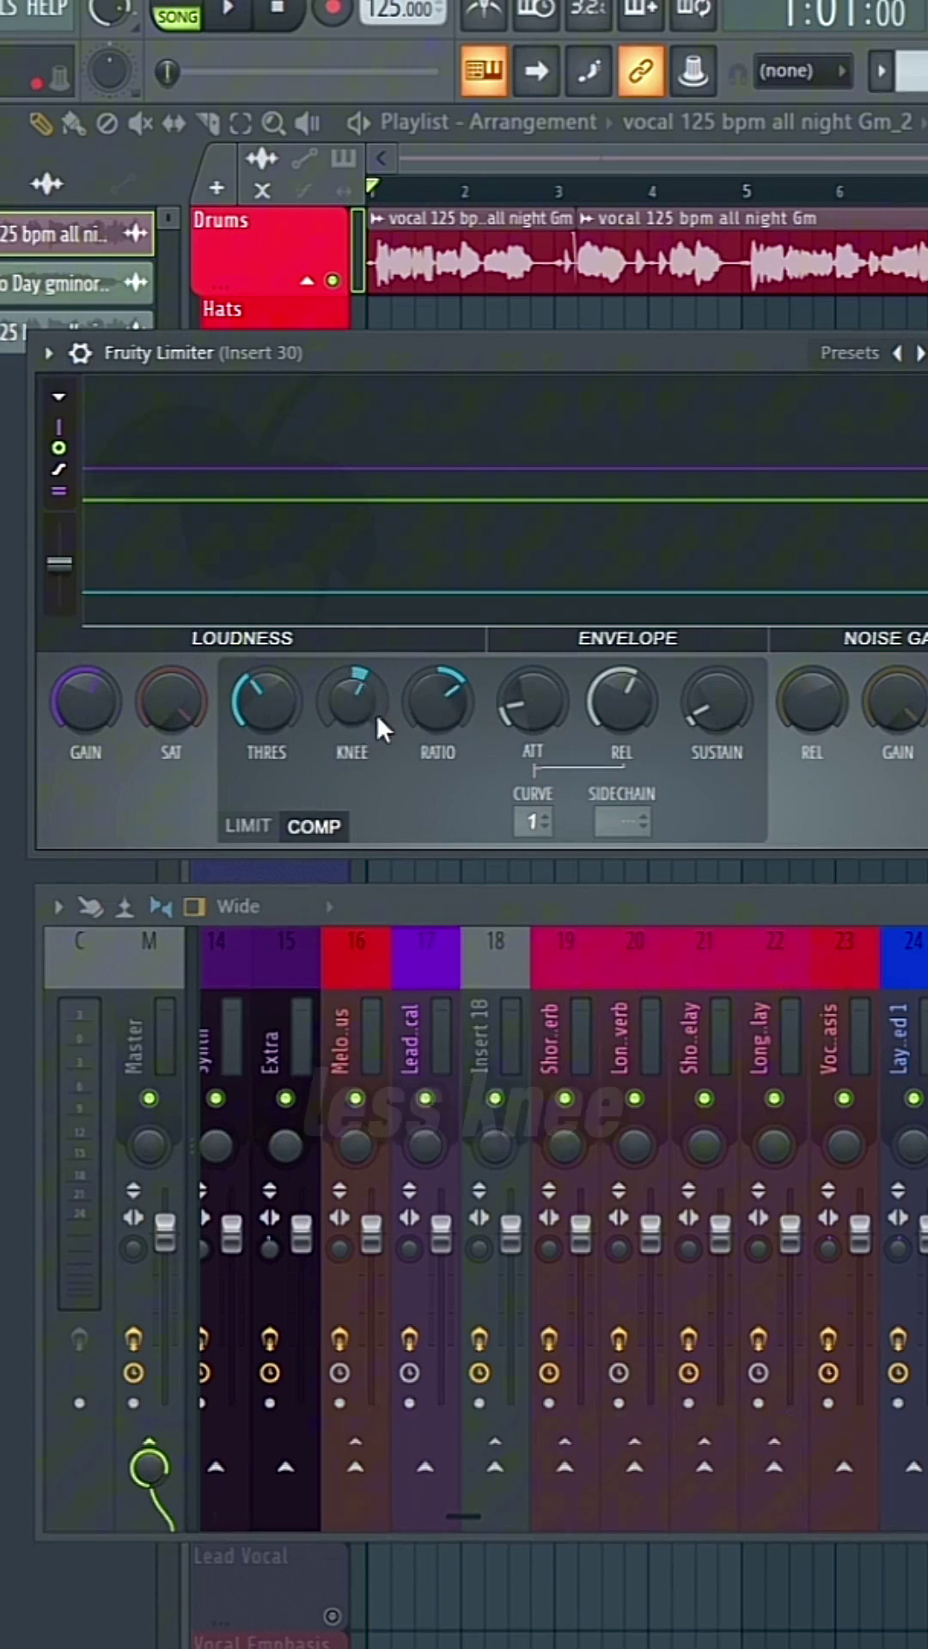
Step: Nudge Fruity Limiter's compressor ATT knob up slightly for a longer attack
drag(535, 687, 536, 679)
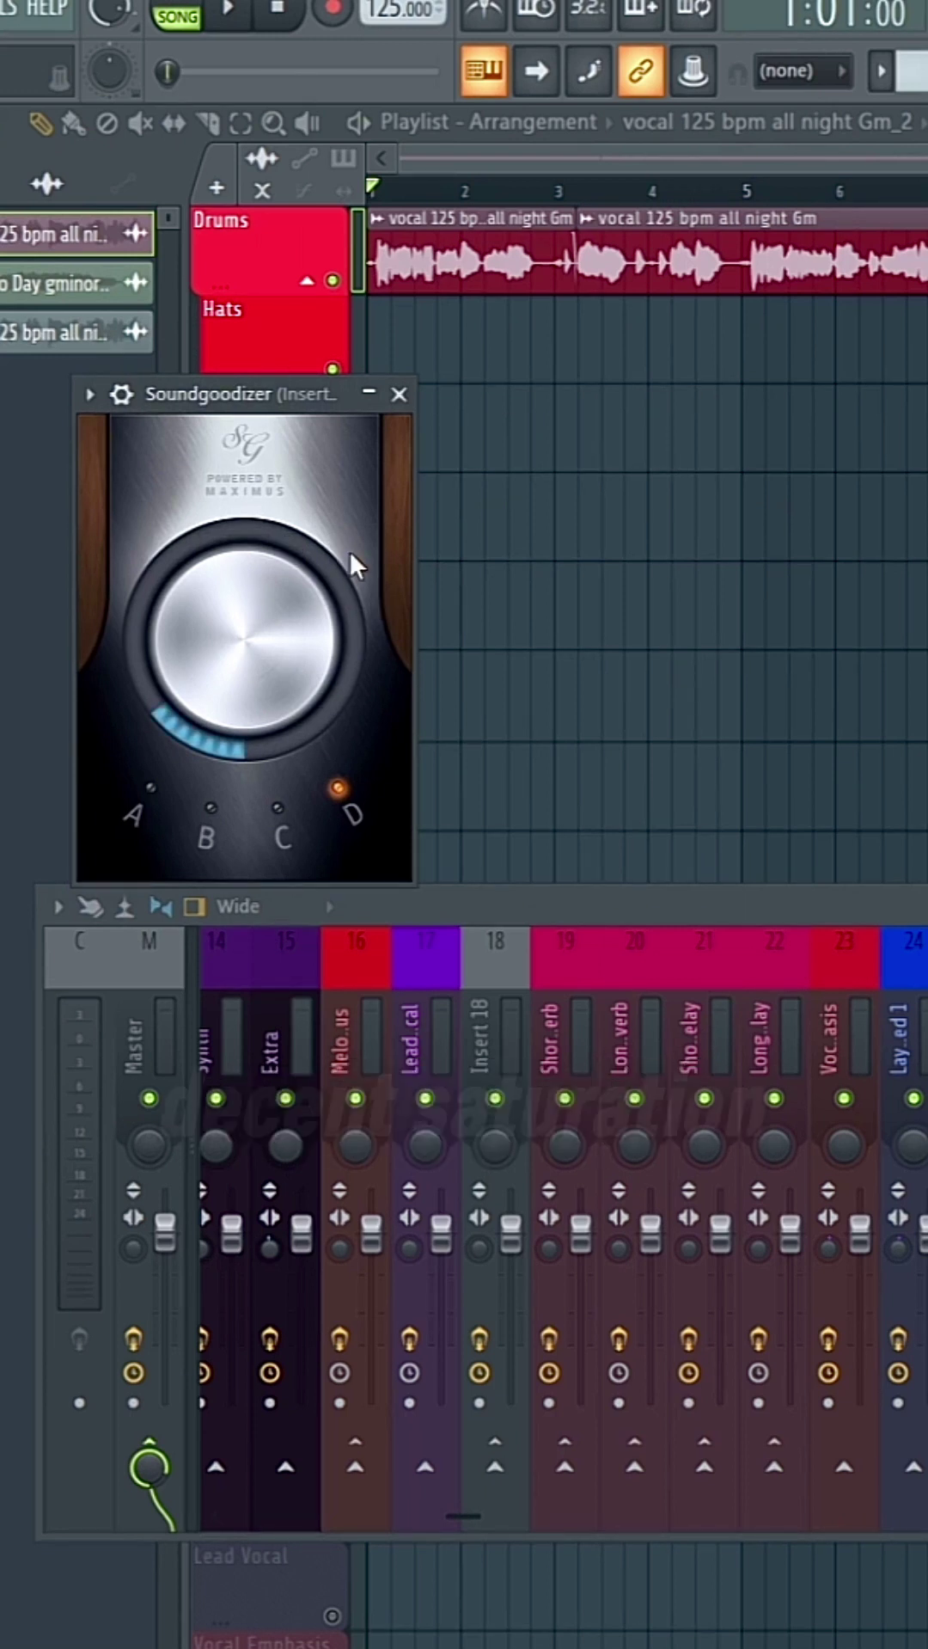
Step: Raise the Soundgoodizer amount knob slightly and close its window
drag(258, 605, 257, 596)
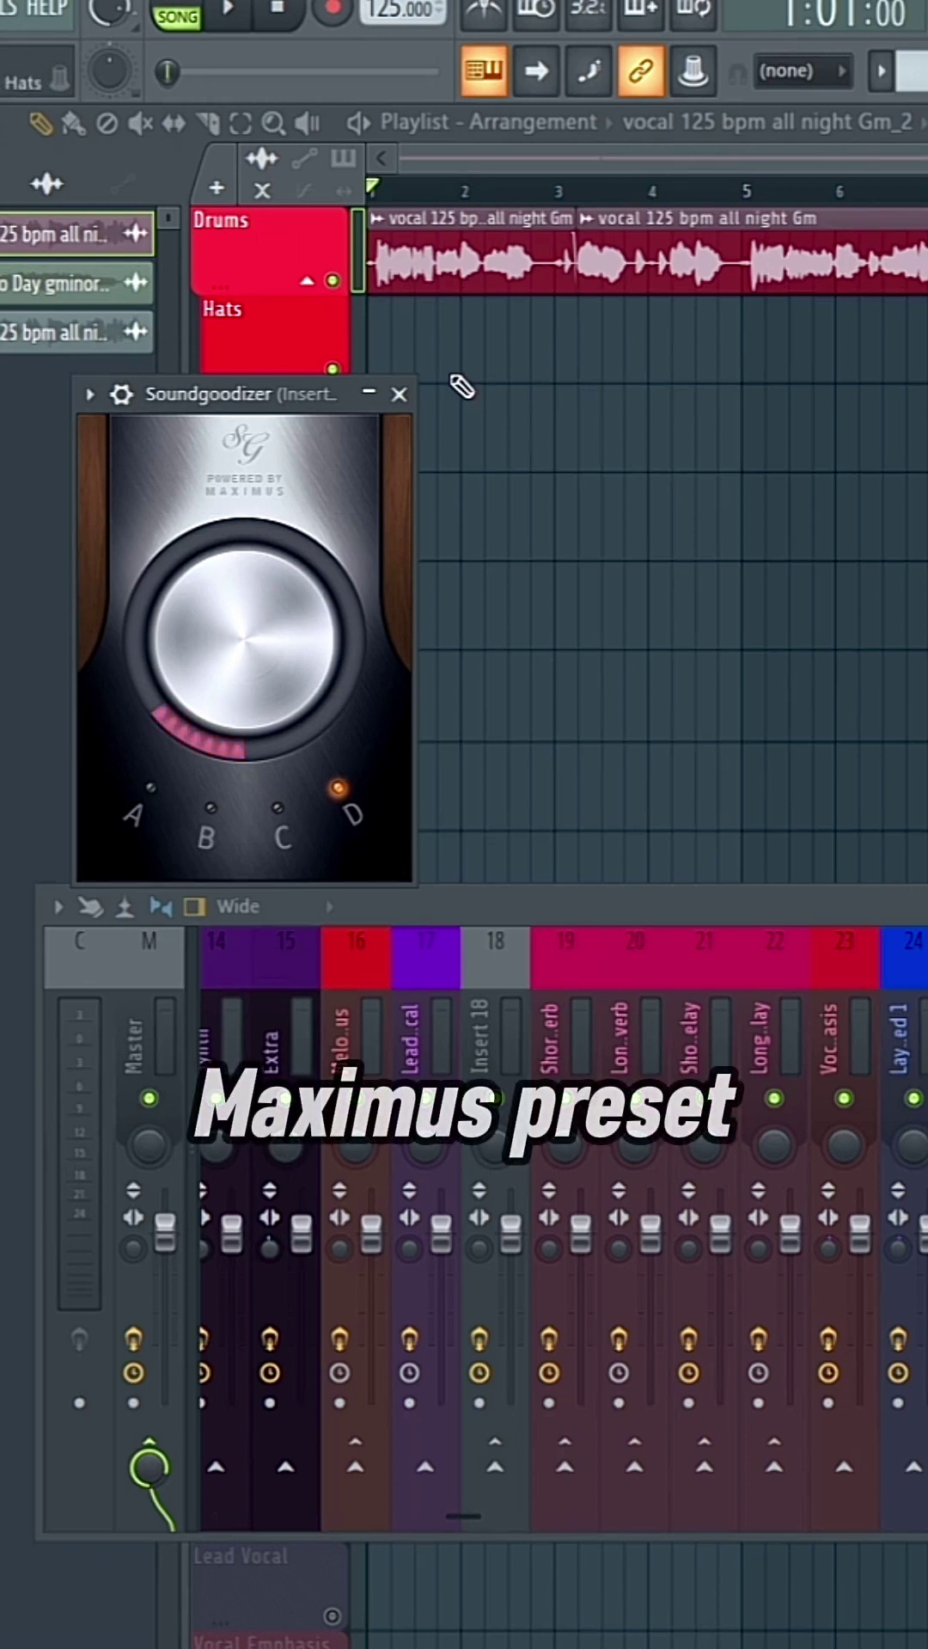
click(398, 395)
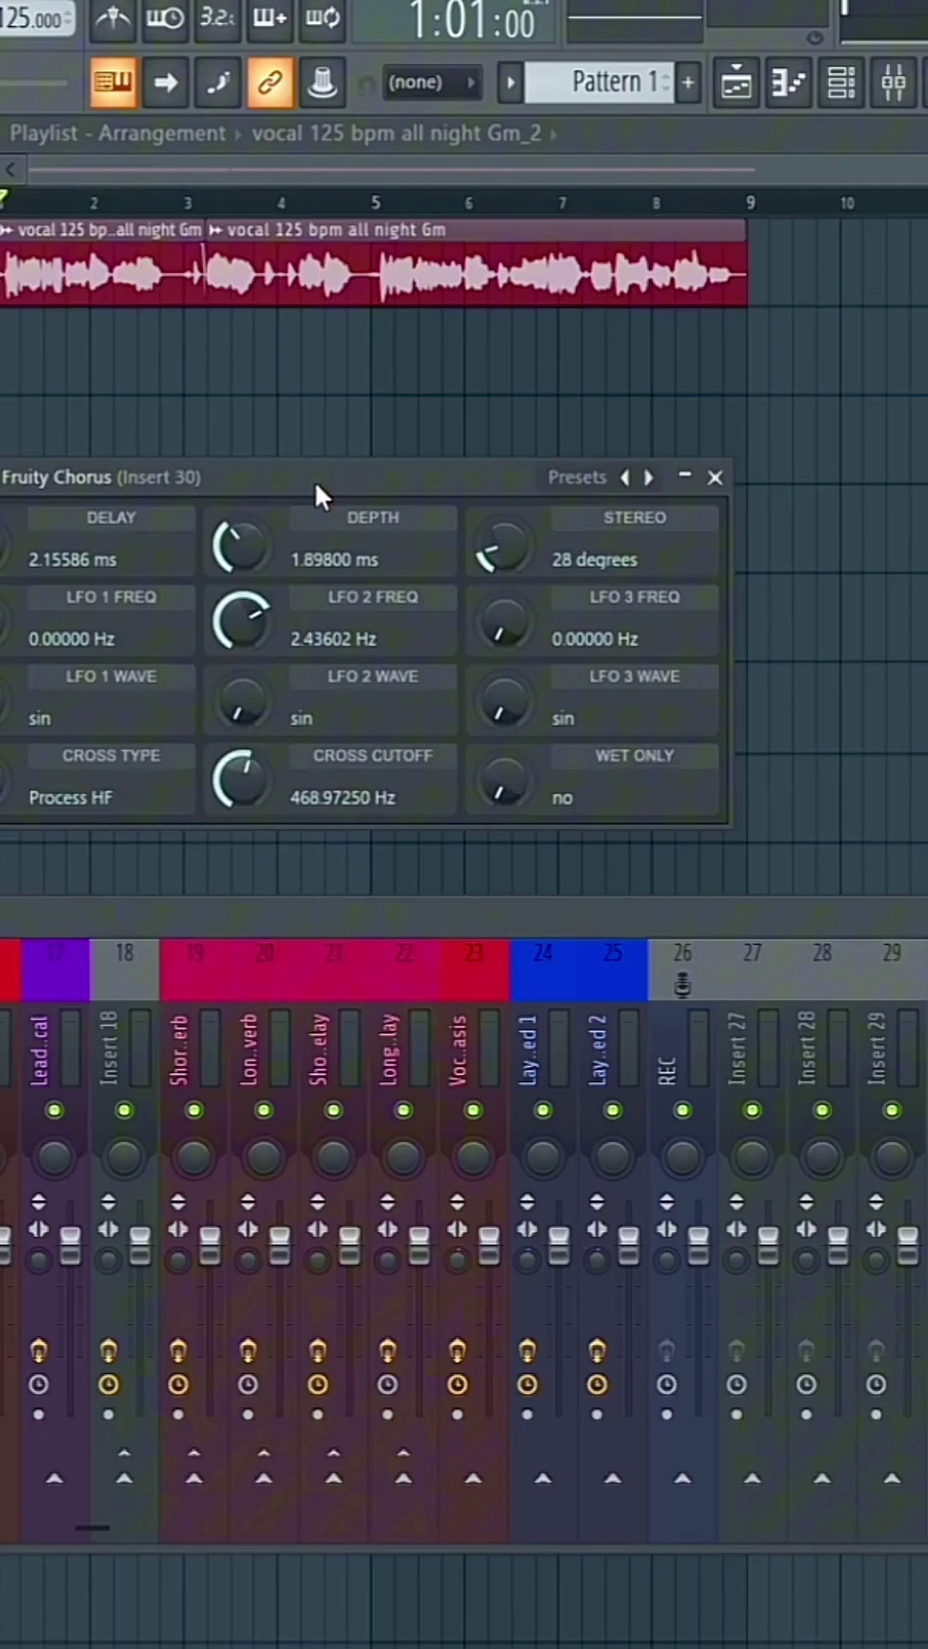
Step: Browse the Fruity Chorus presets, then close the chorus window
drag(315, 481, 452, 478)
click(705, 477)
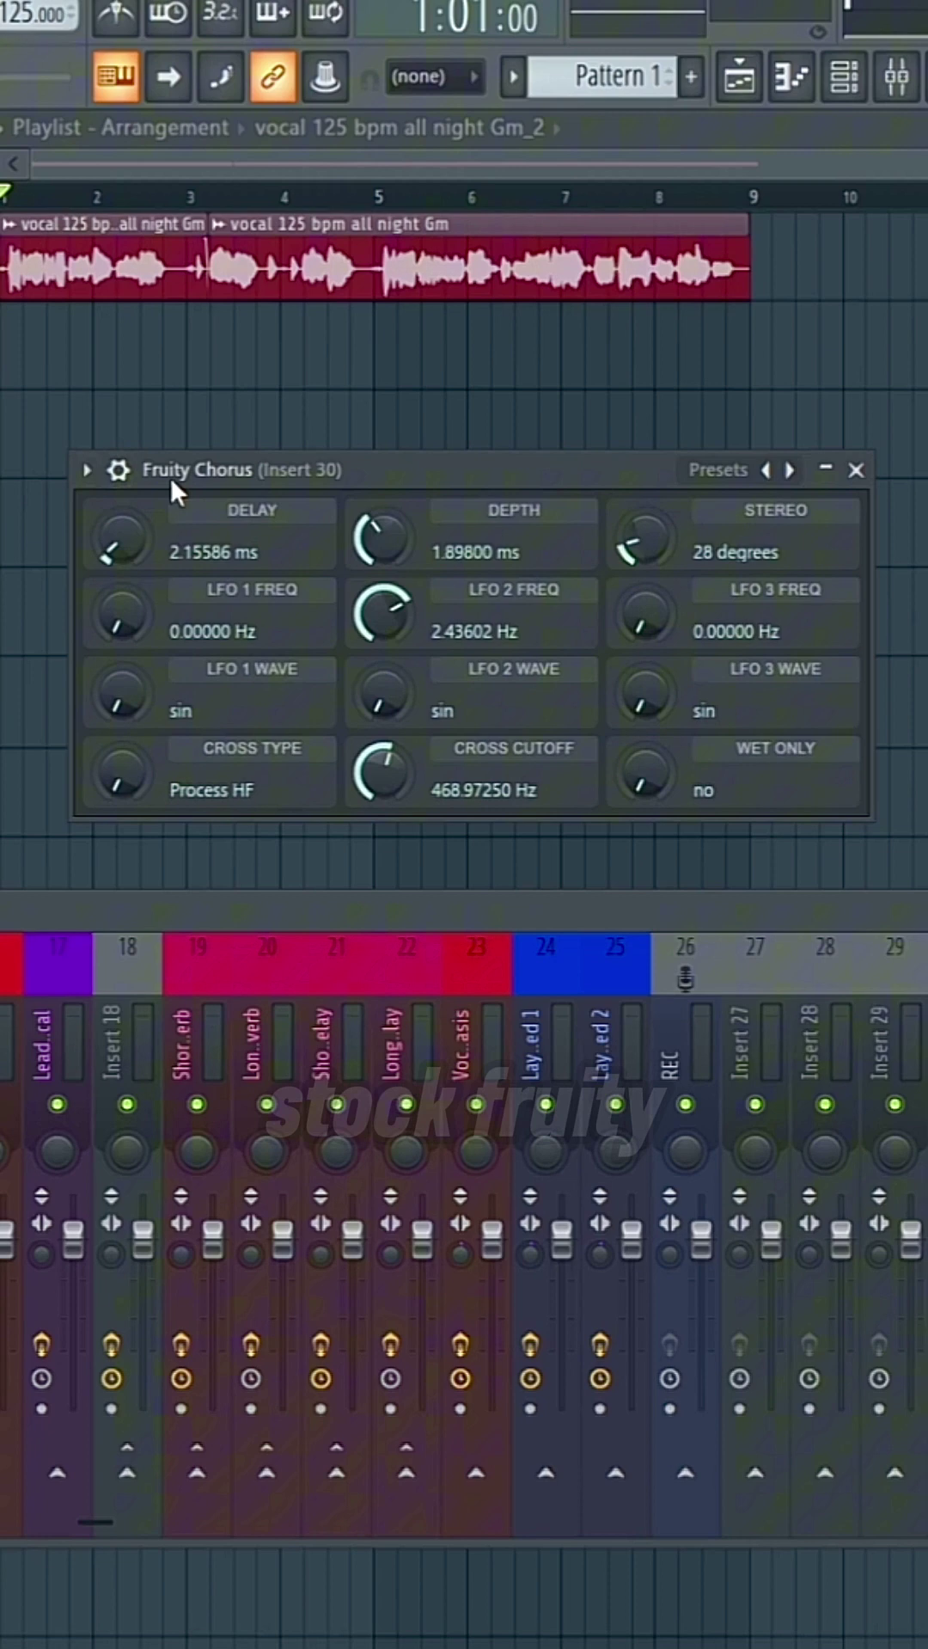
click(857, 471)
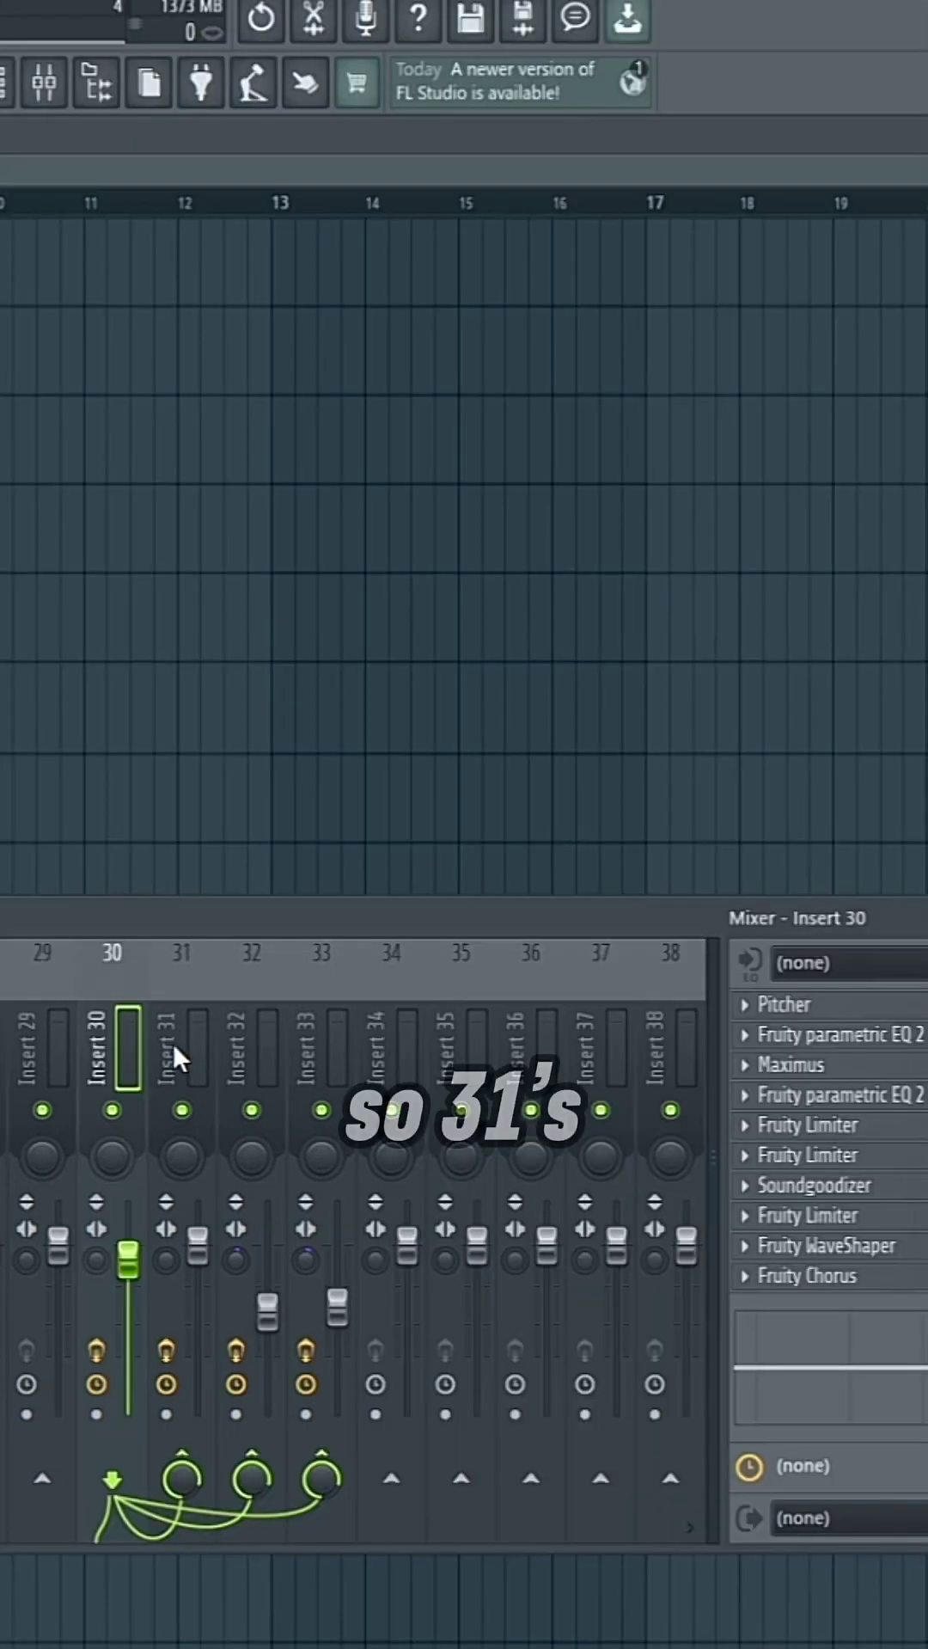
Step: Step through mixer Inserts 31, 32 and 33, settle on Insert 32, and close the parametric EQ
click(173, 1044)
click(248, 1059)
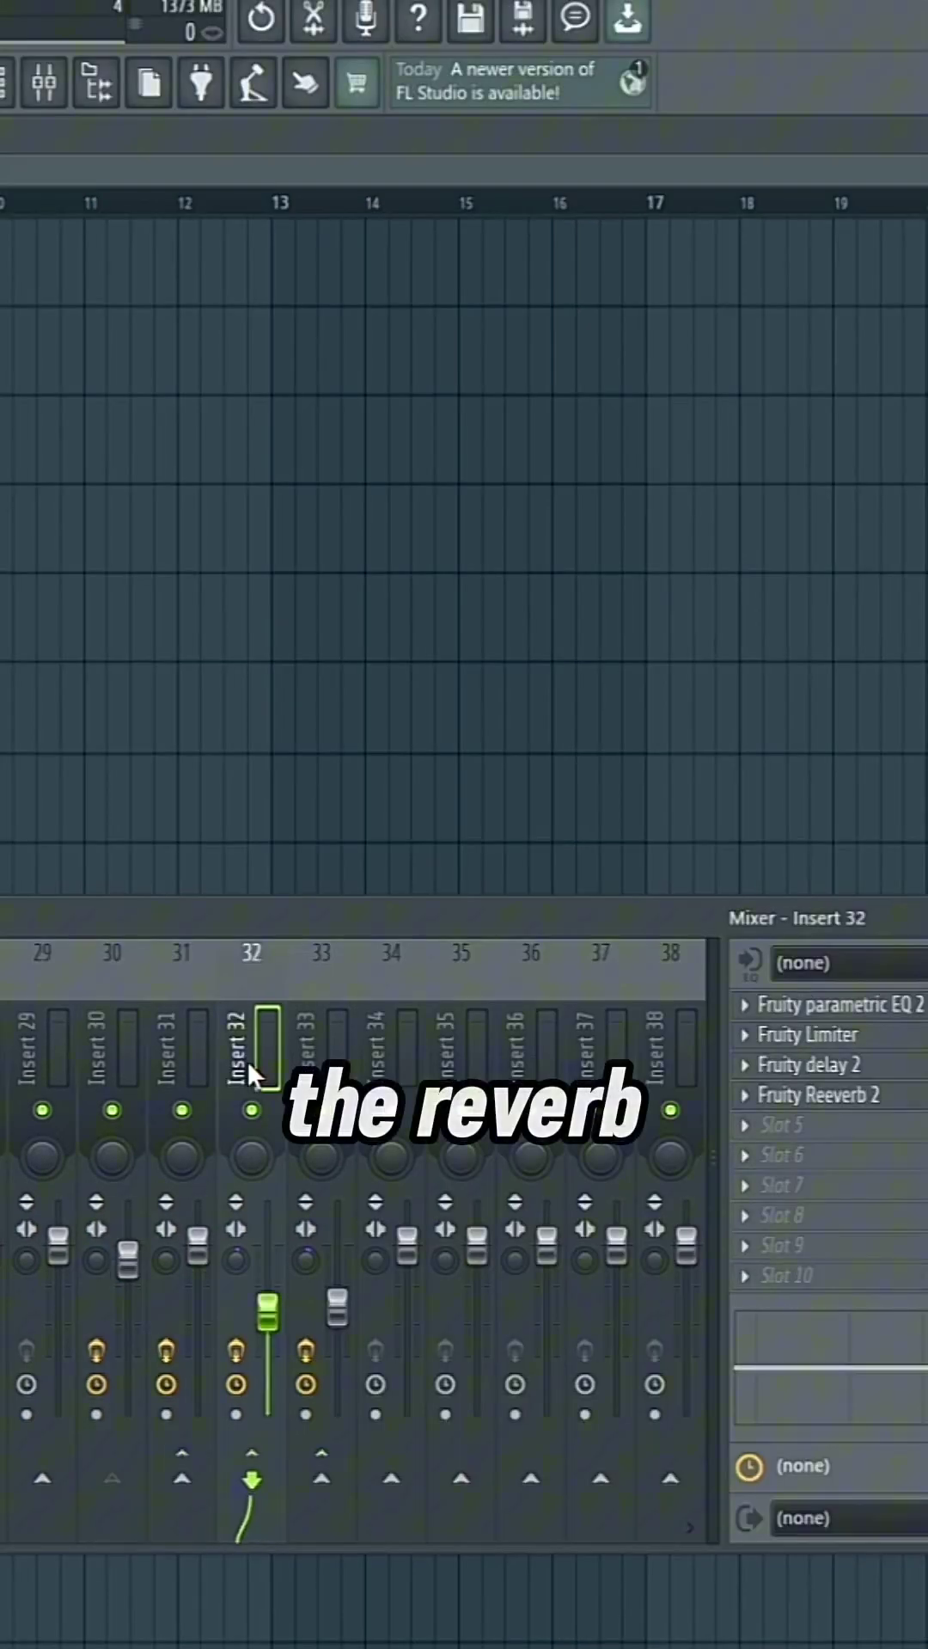
click(324, 1056)
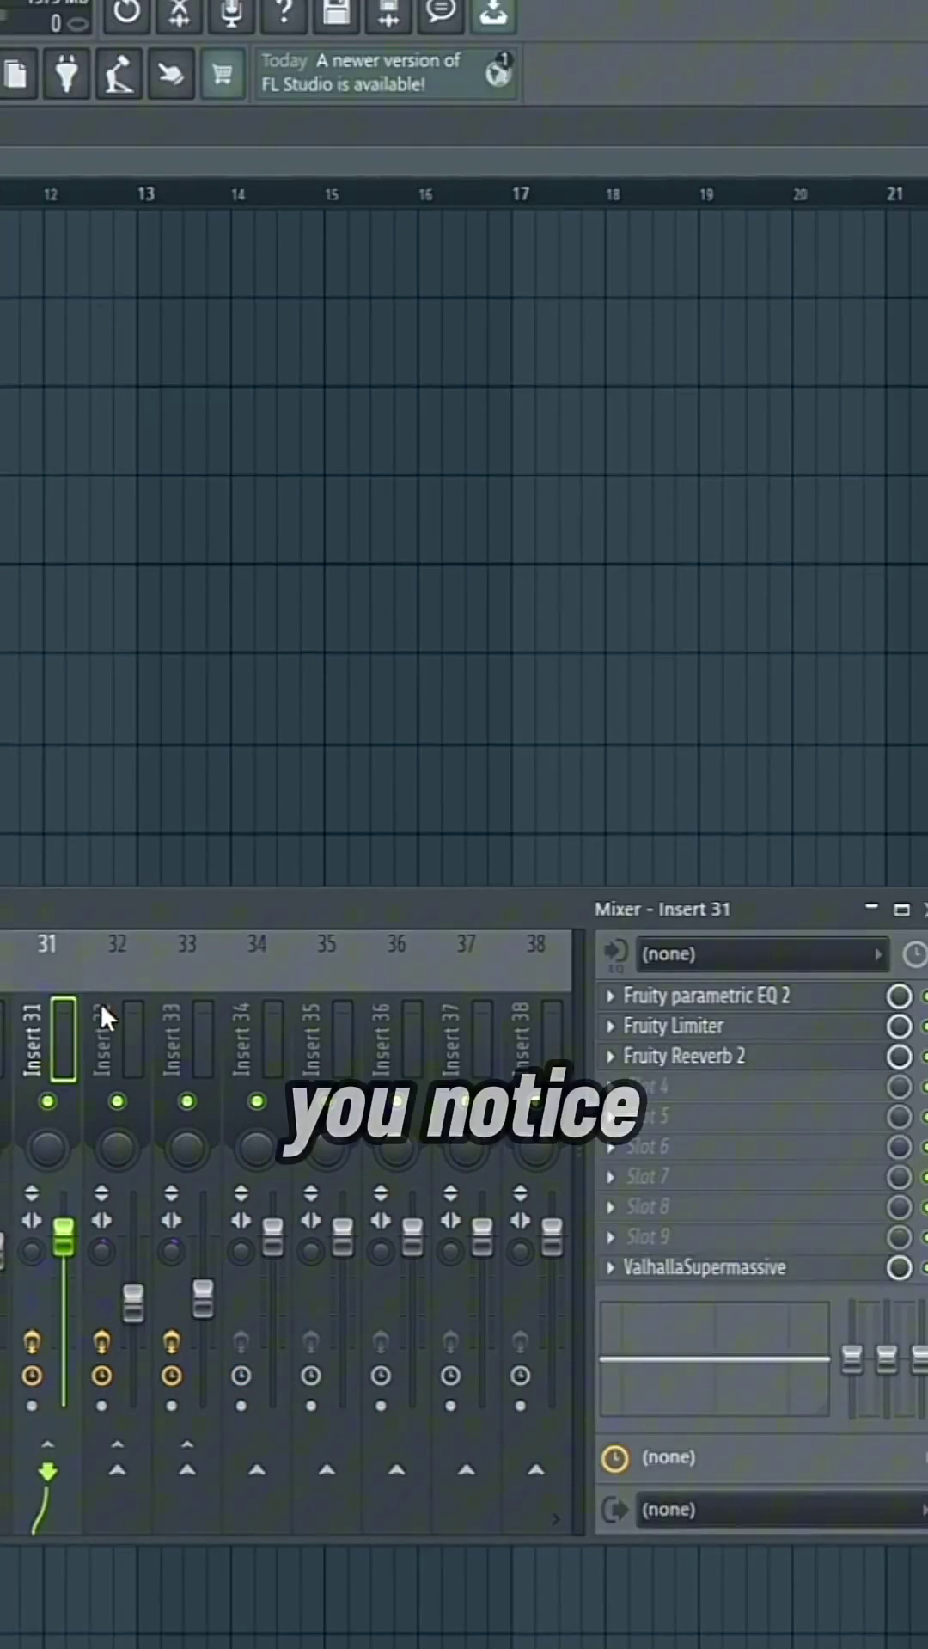
click(242, 1044)
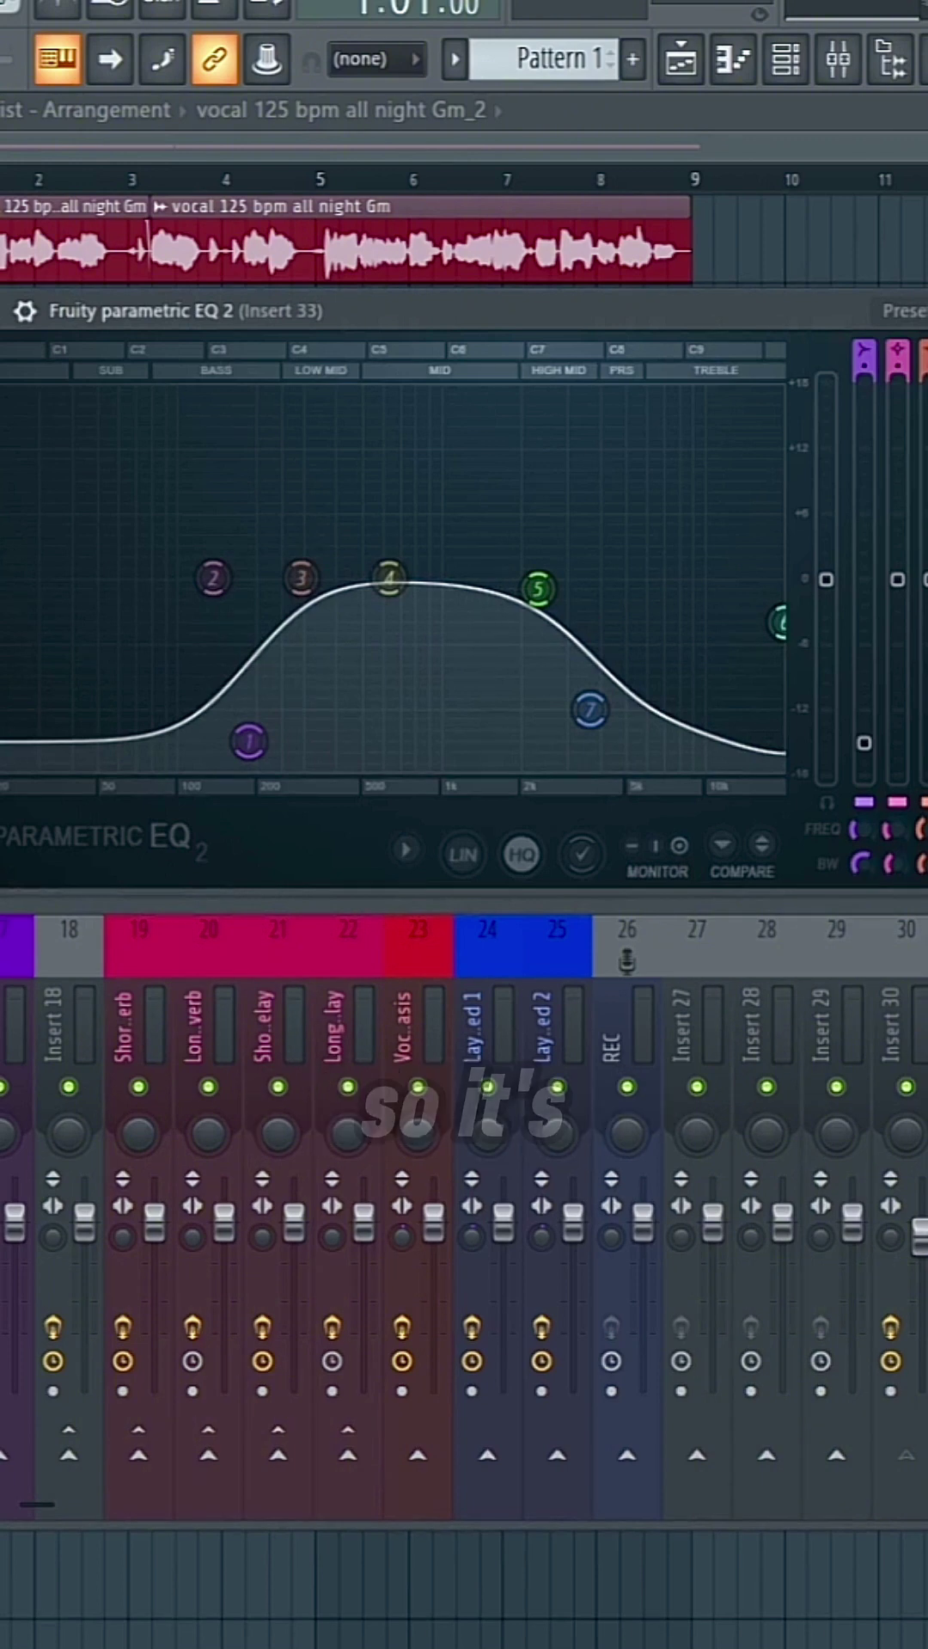
key(Escape)
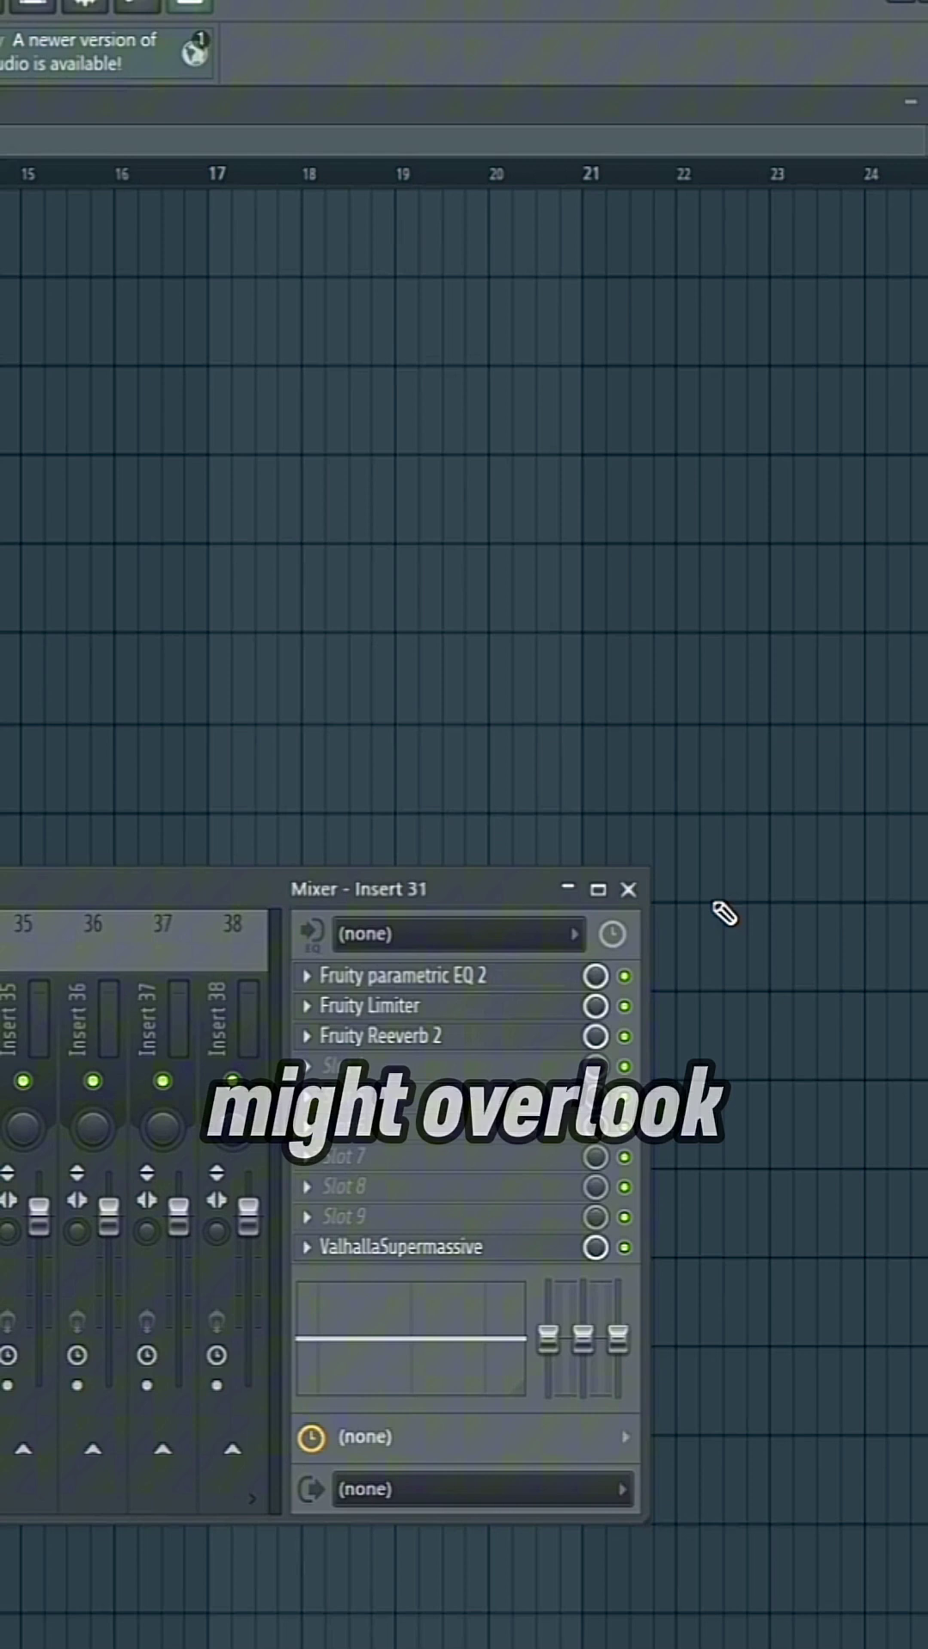
Step: Show Insert 33's effect rack and select its Fruity Limiter slot
key(Right)
key(Right)
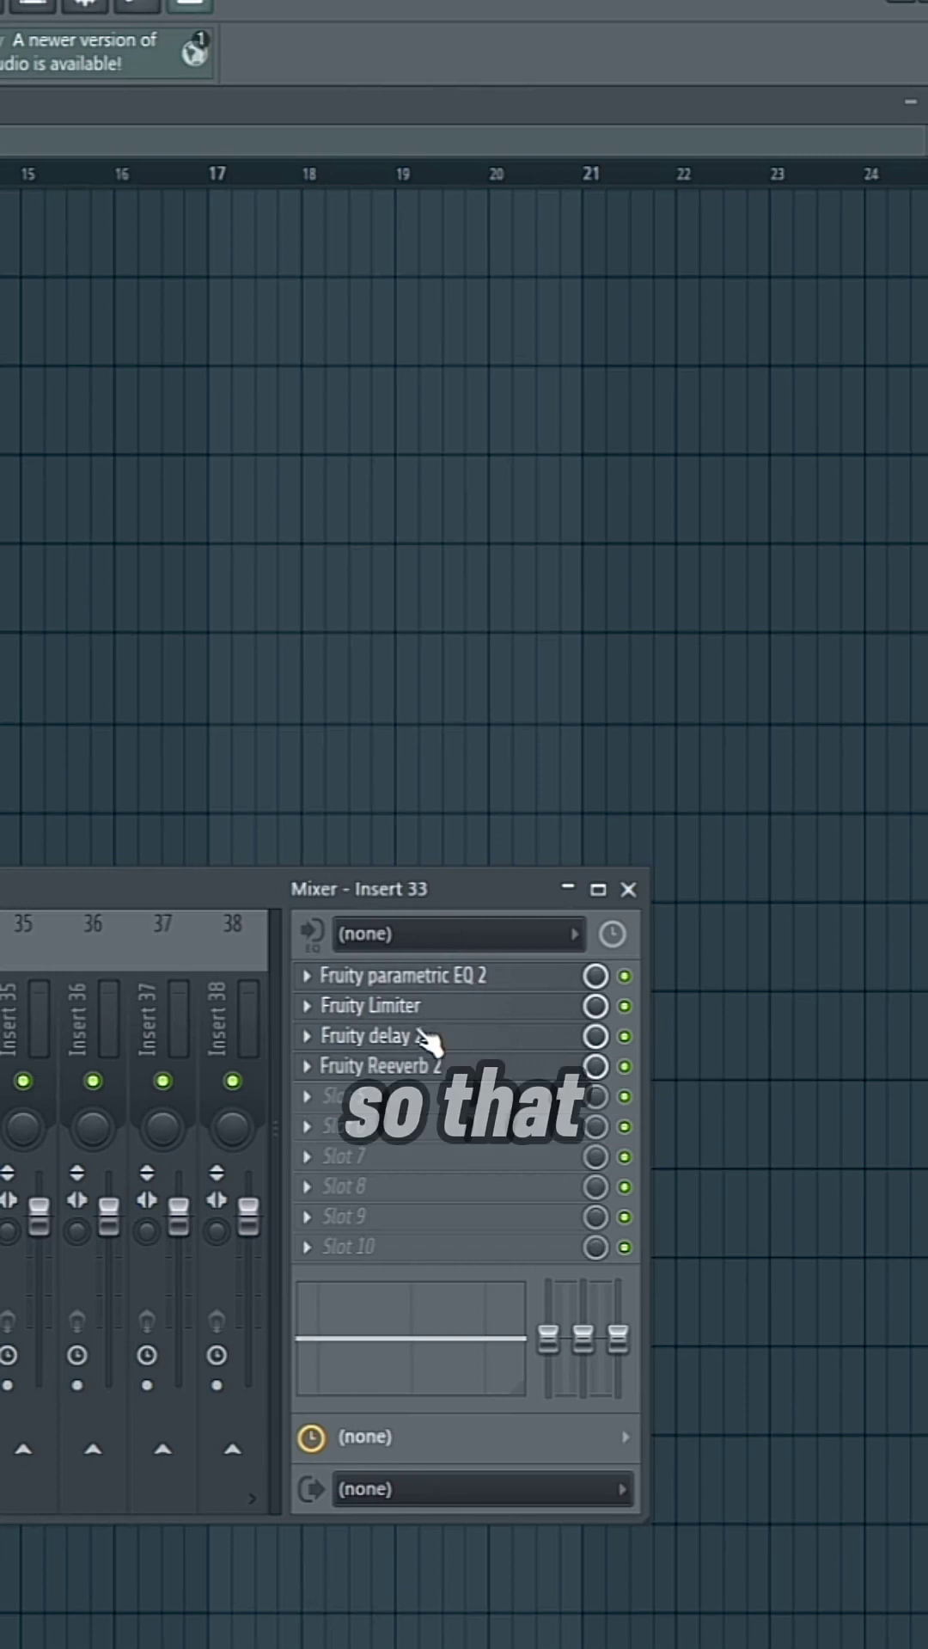
click(442, 1008)
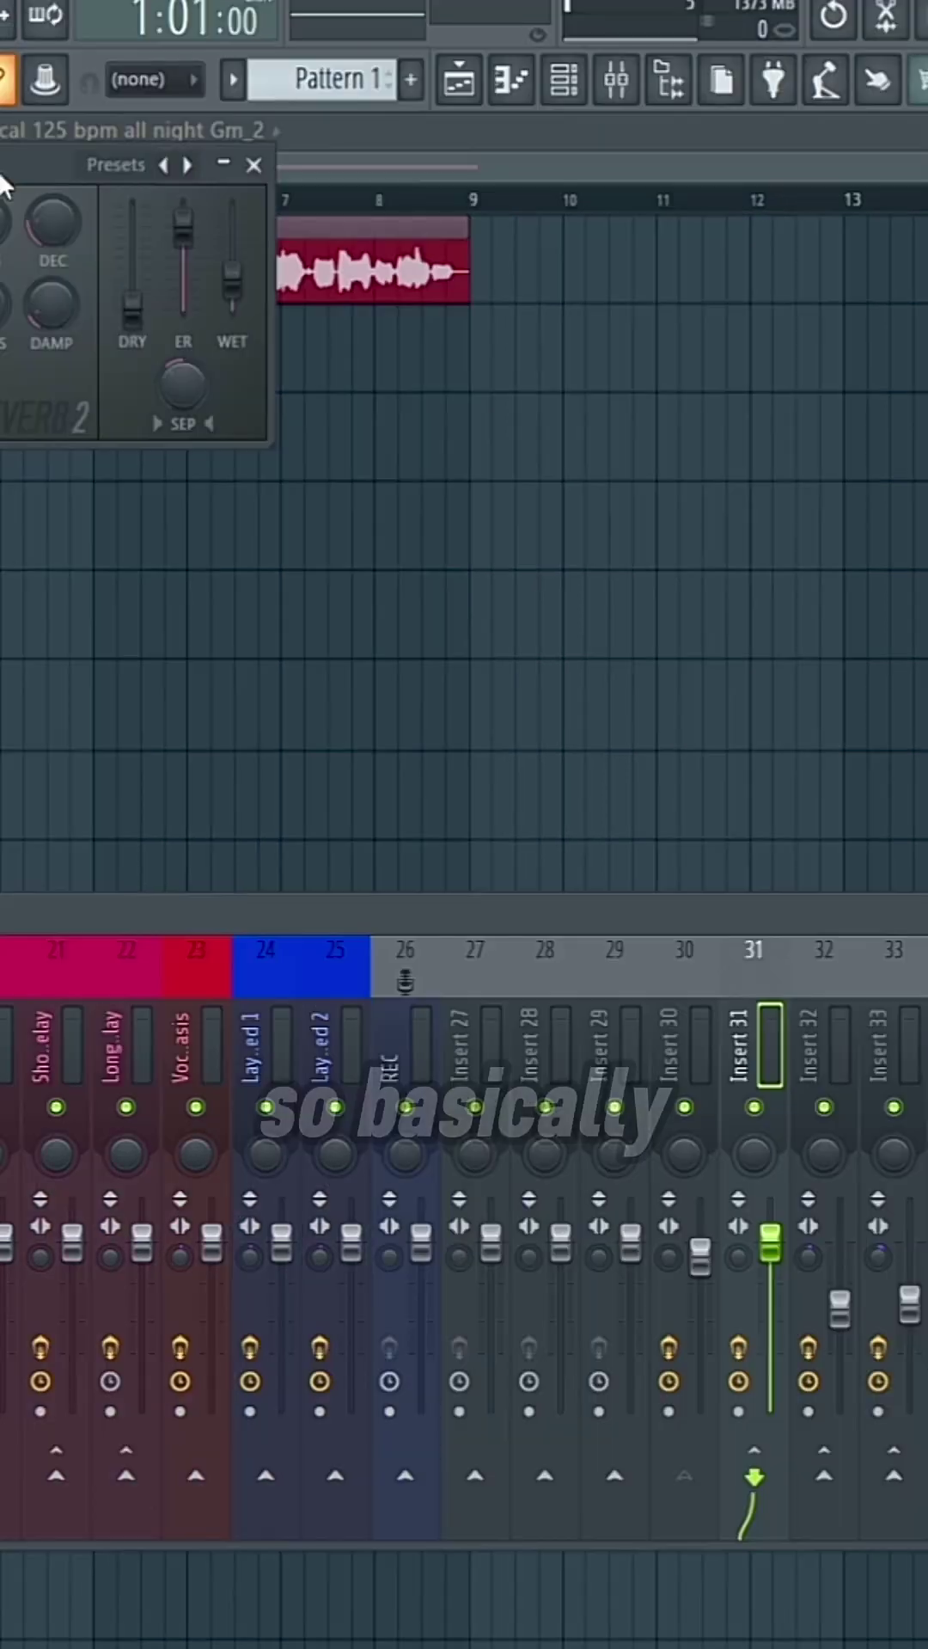
Step: Load the Cathedral preset into Fruity Reeverb 2 and sync its pre-delay to tempo
drag(5, 164, 533, 628)
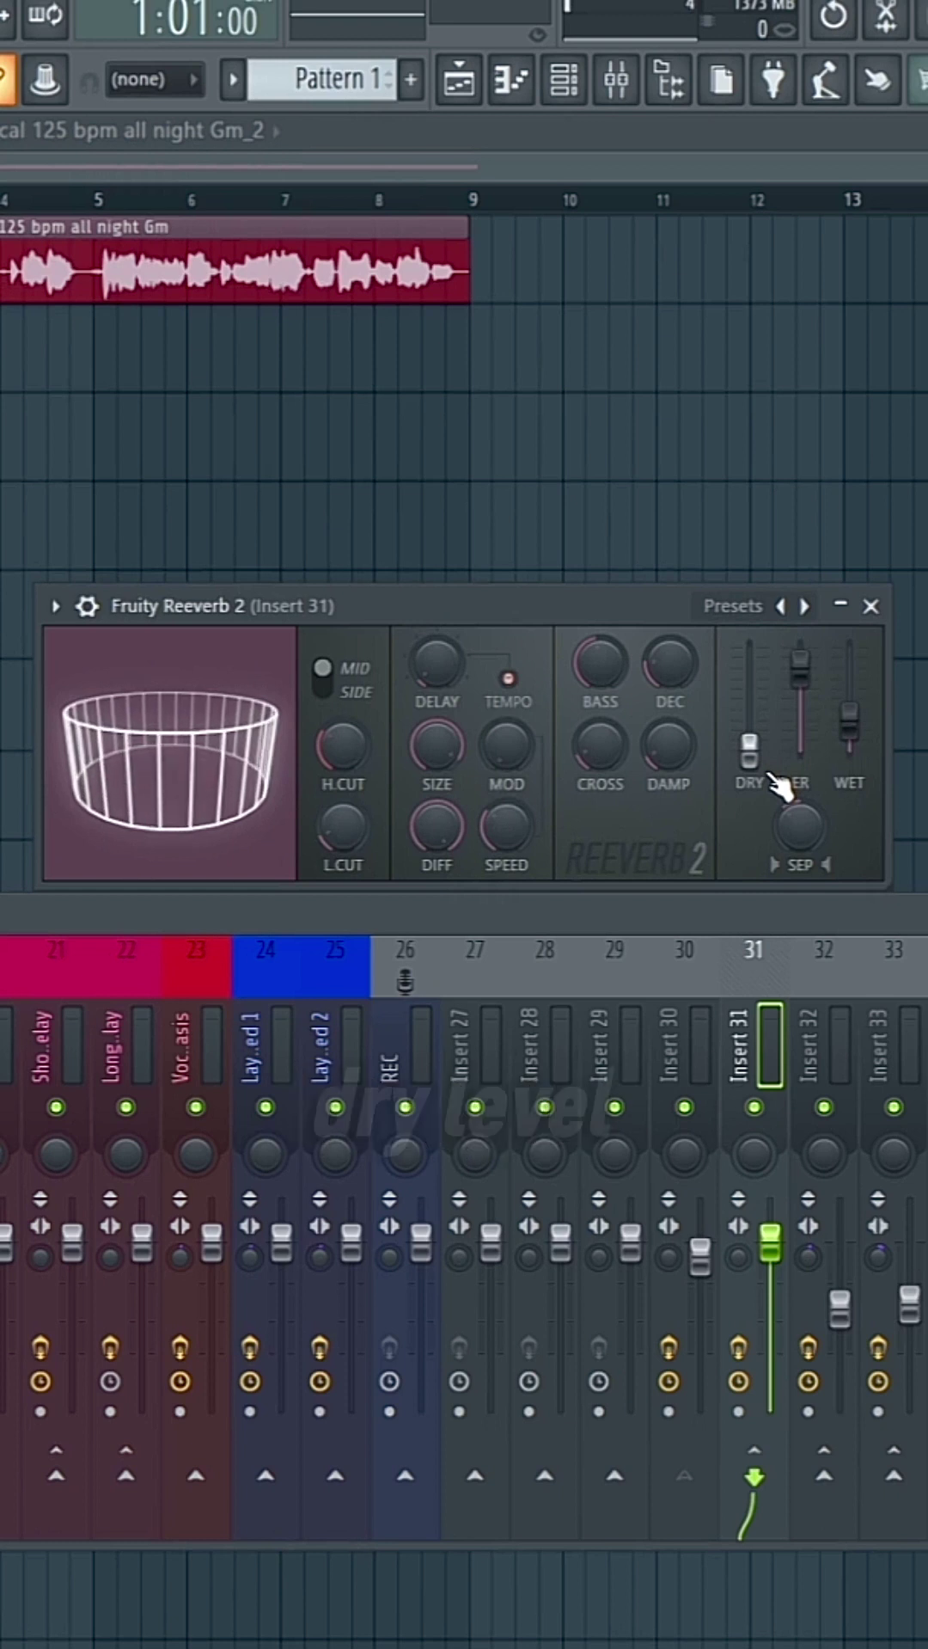
mouse_move(773, 759)
mouse_down()
mouse_move(756, 786)
mouse_move(768, 751)
mouse_up()
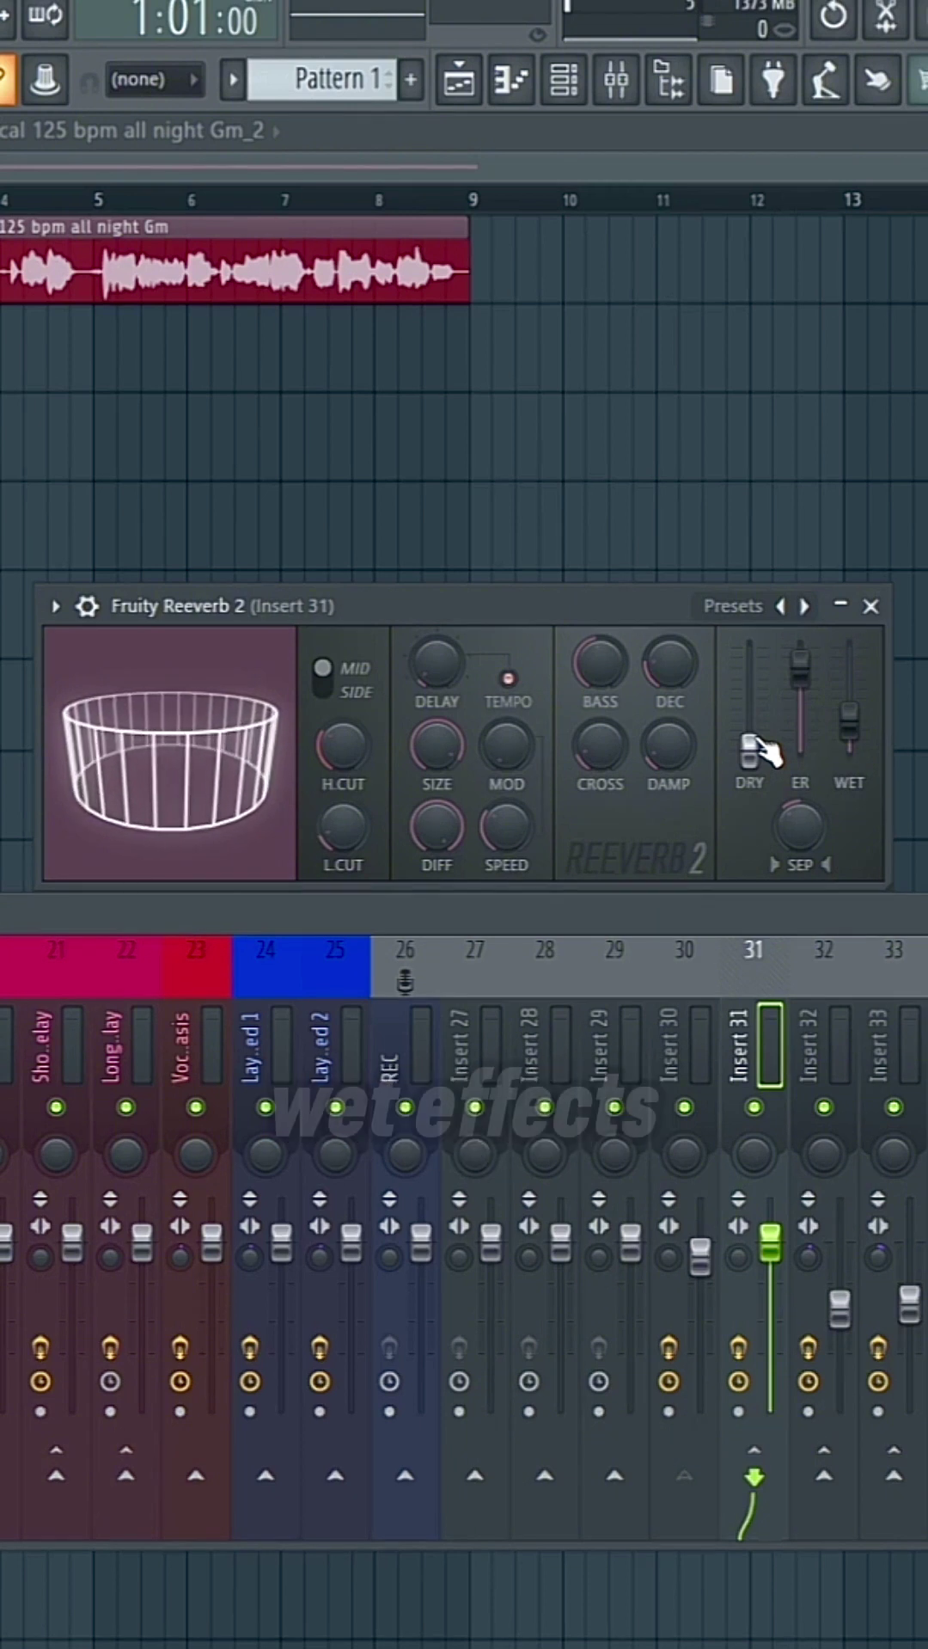
click(731, 609)
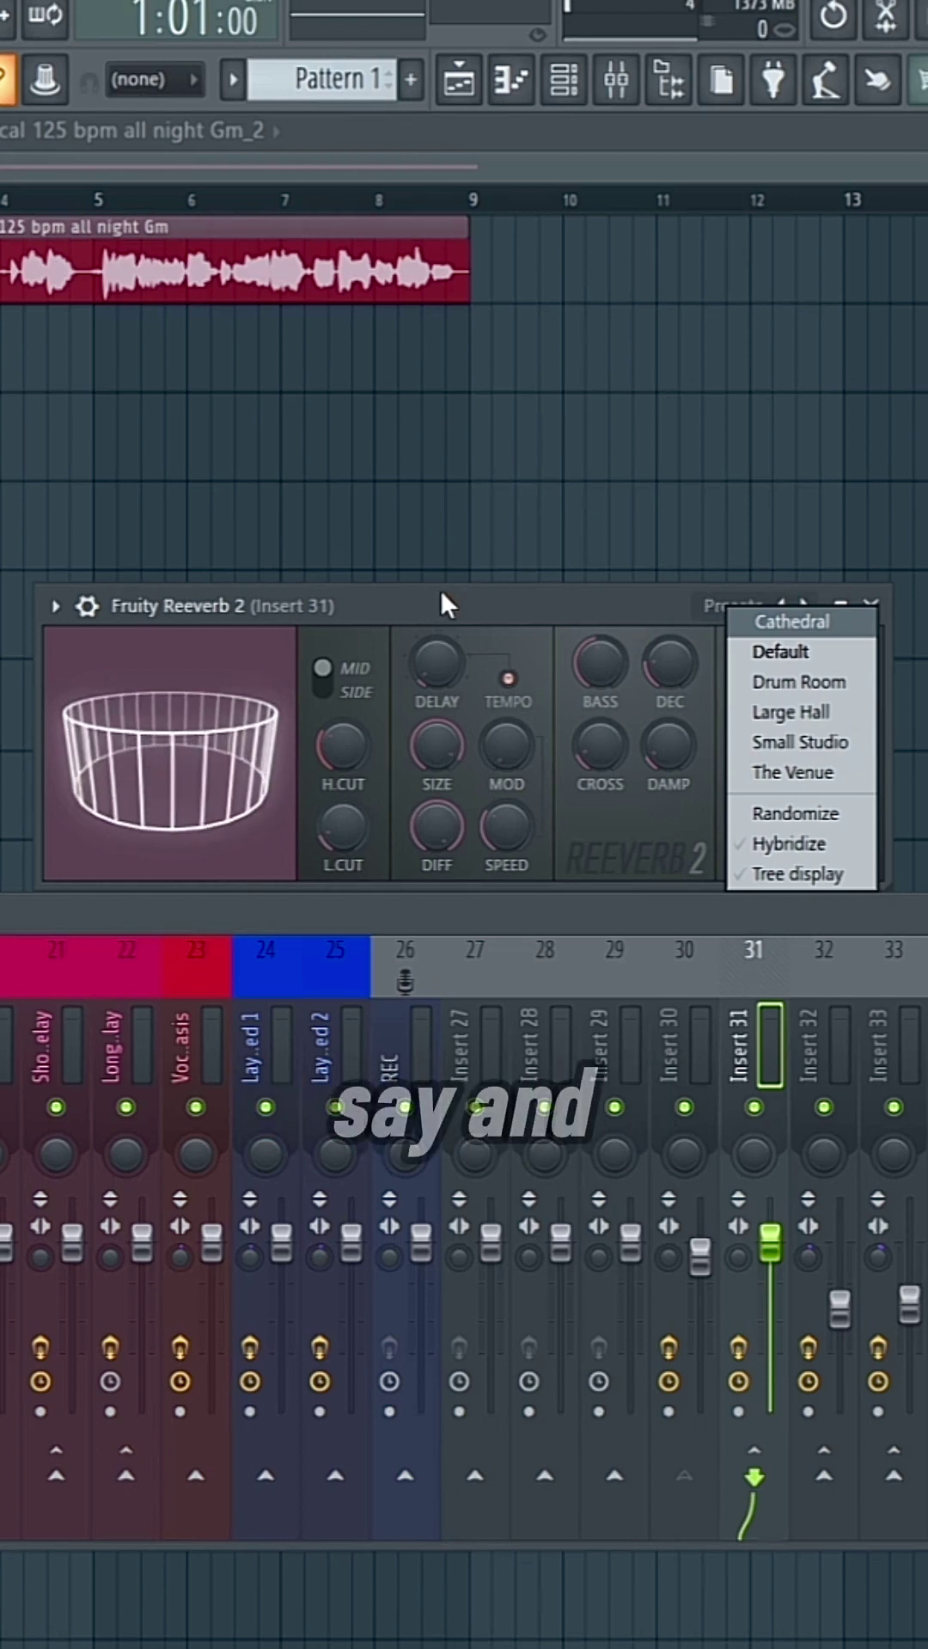
click(479, 631)
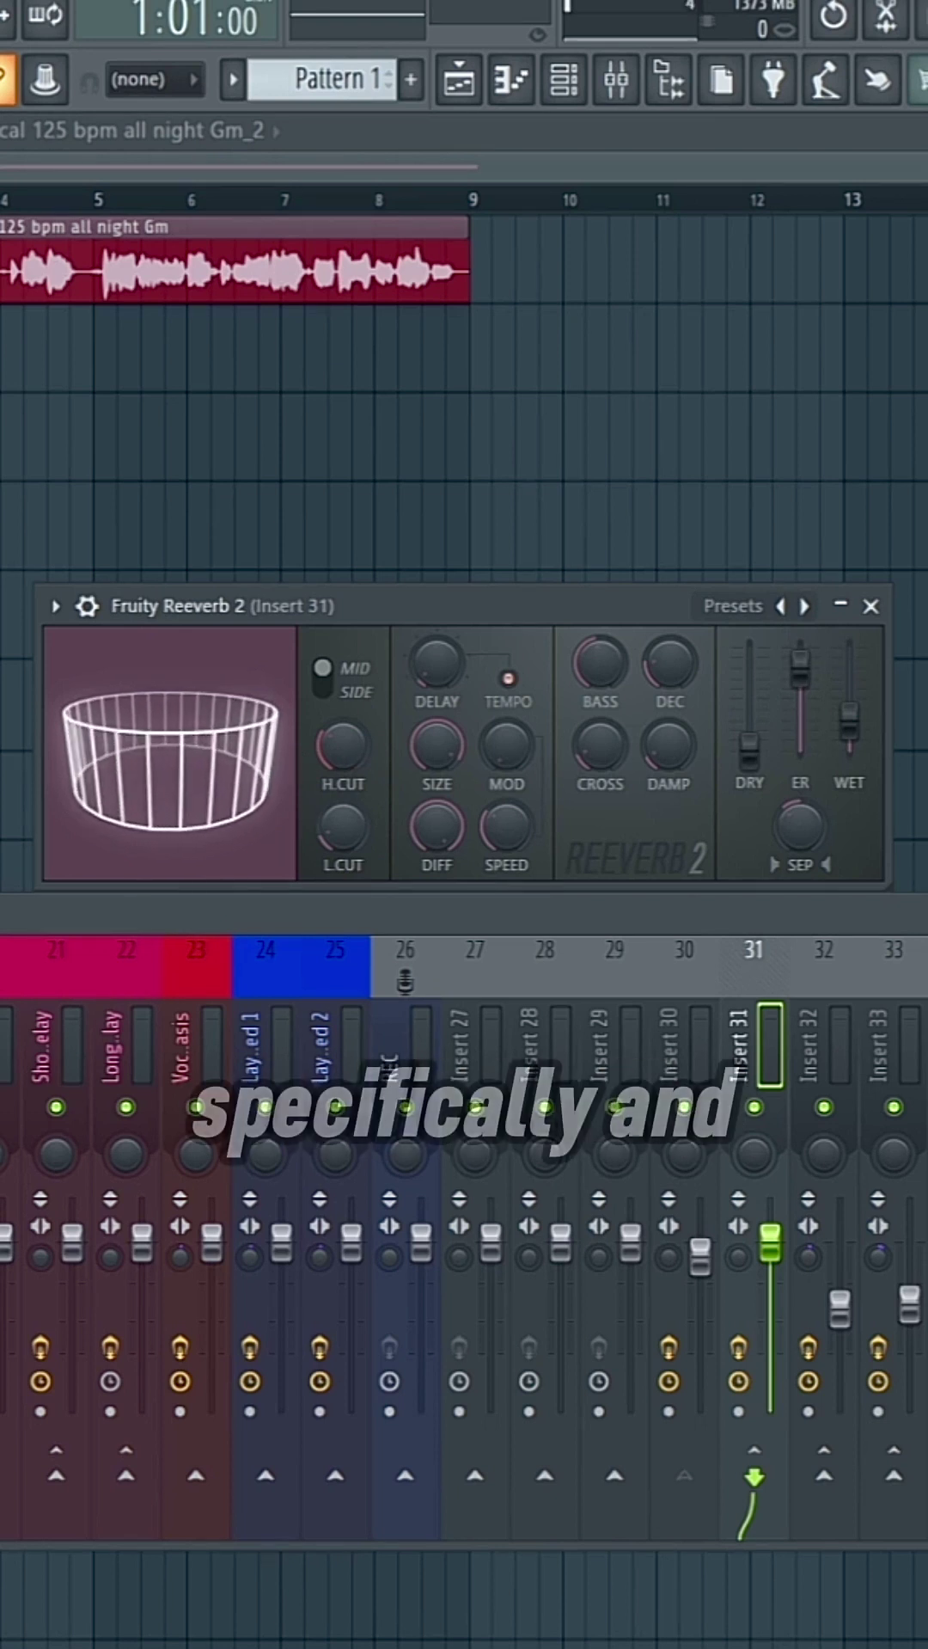
drag(428, 612, 444, 509)
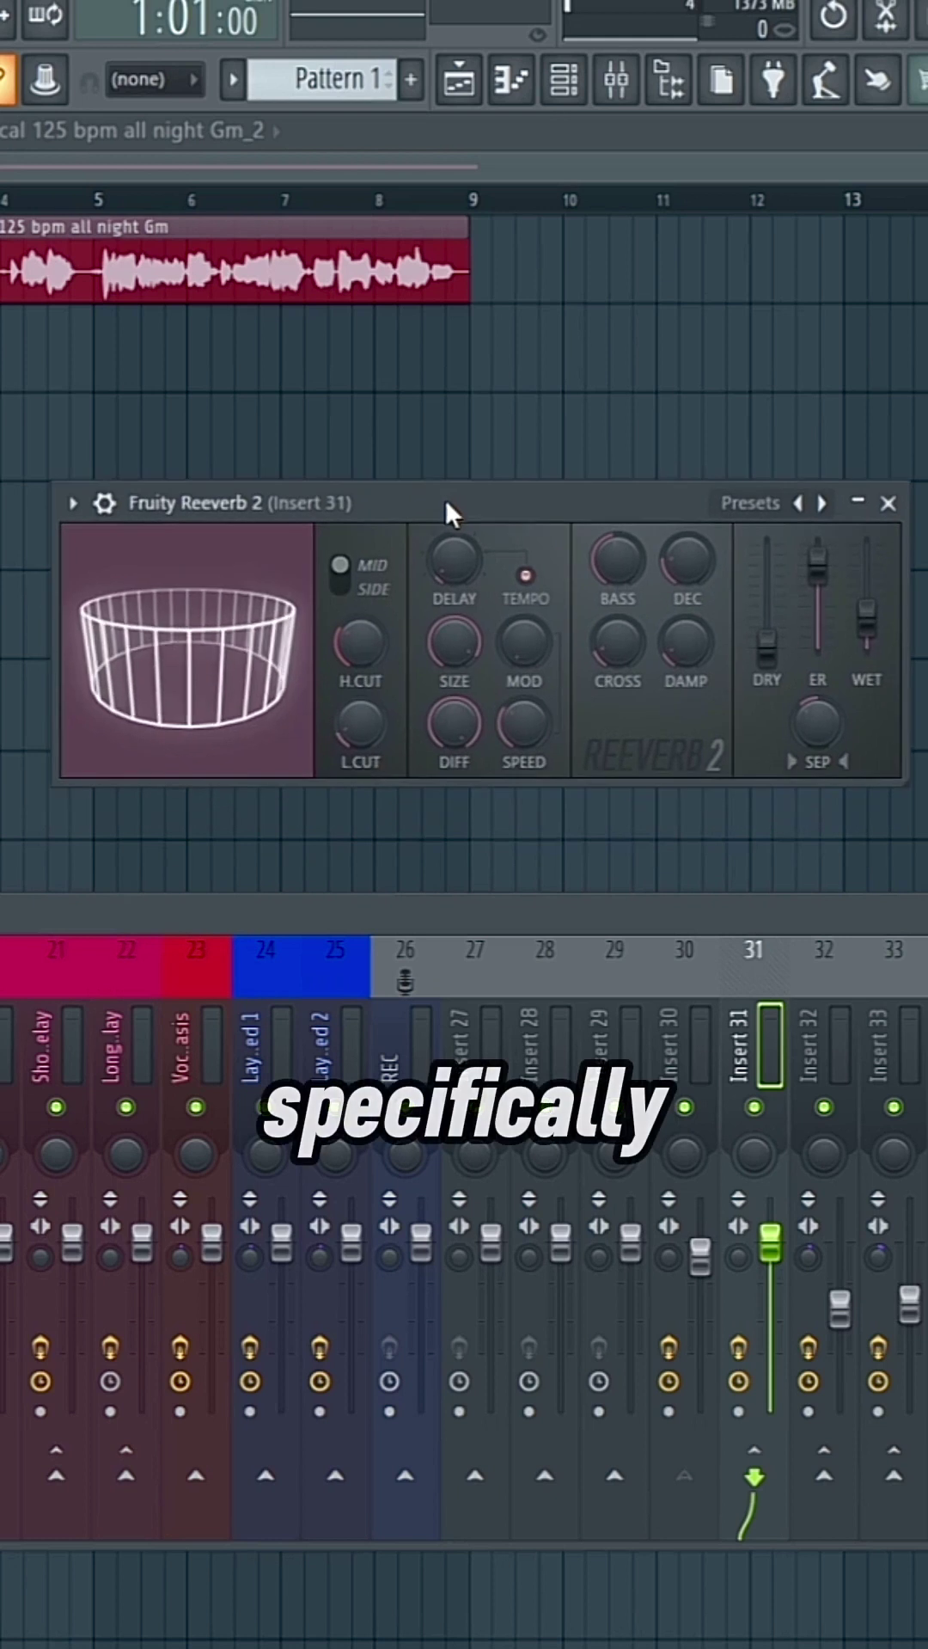
click(527, 574)
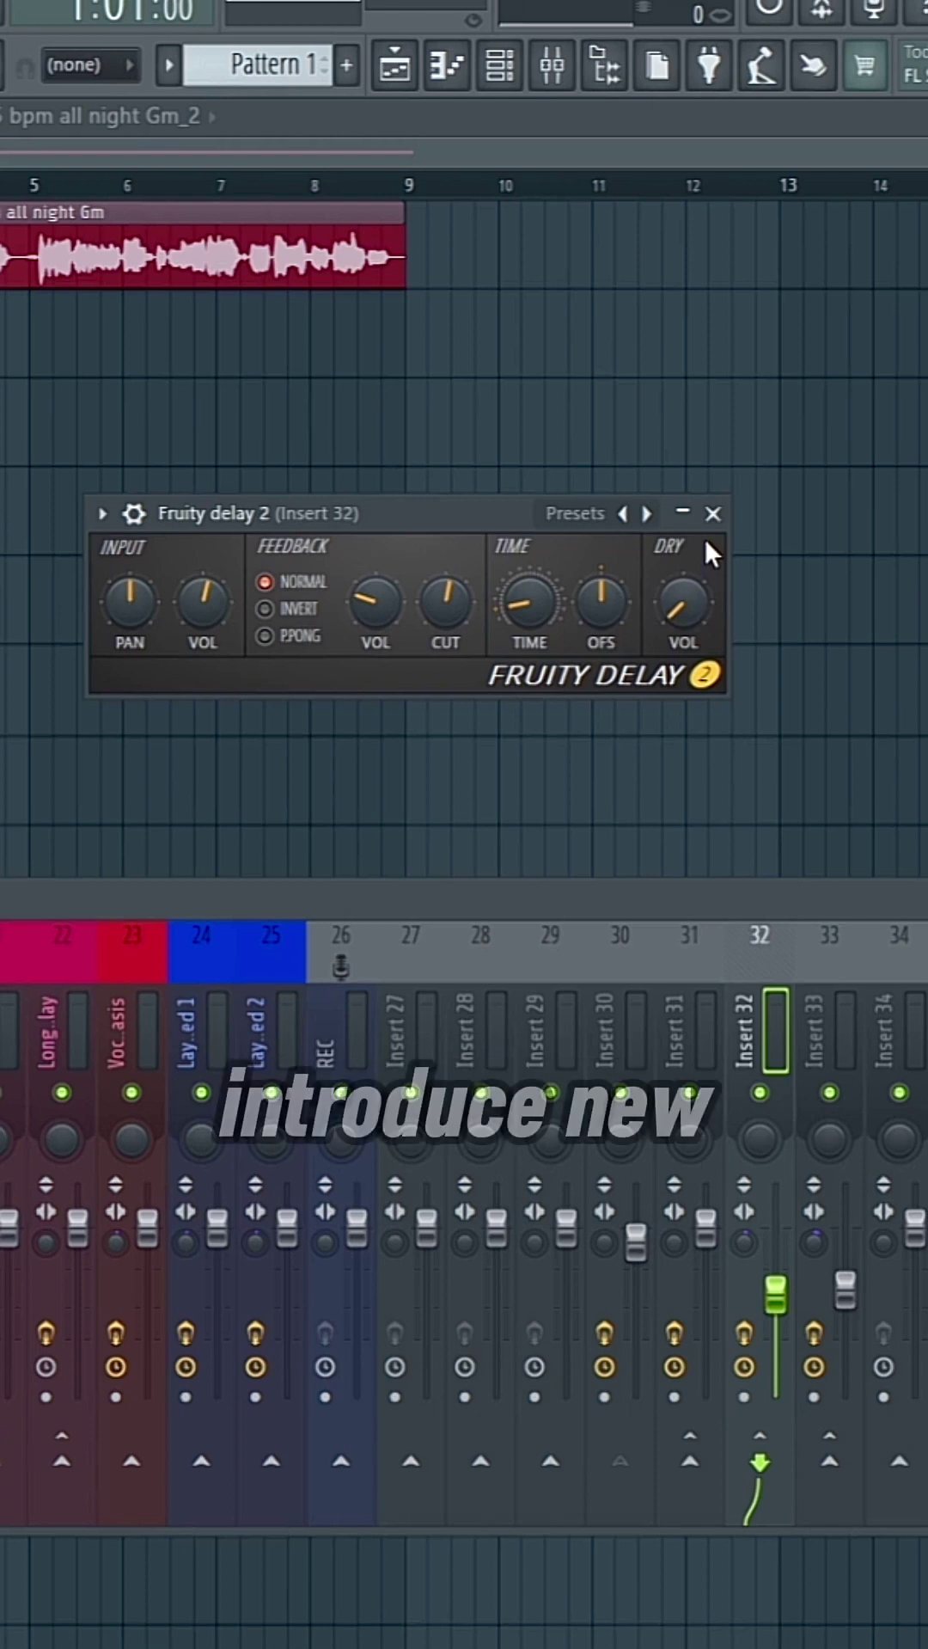
Step: Close the Fruity Delay 2 windows of Inserts 32 and 33
click(713, 513)
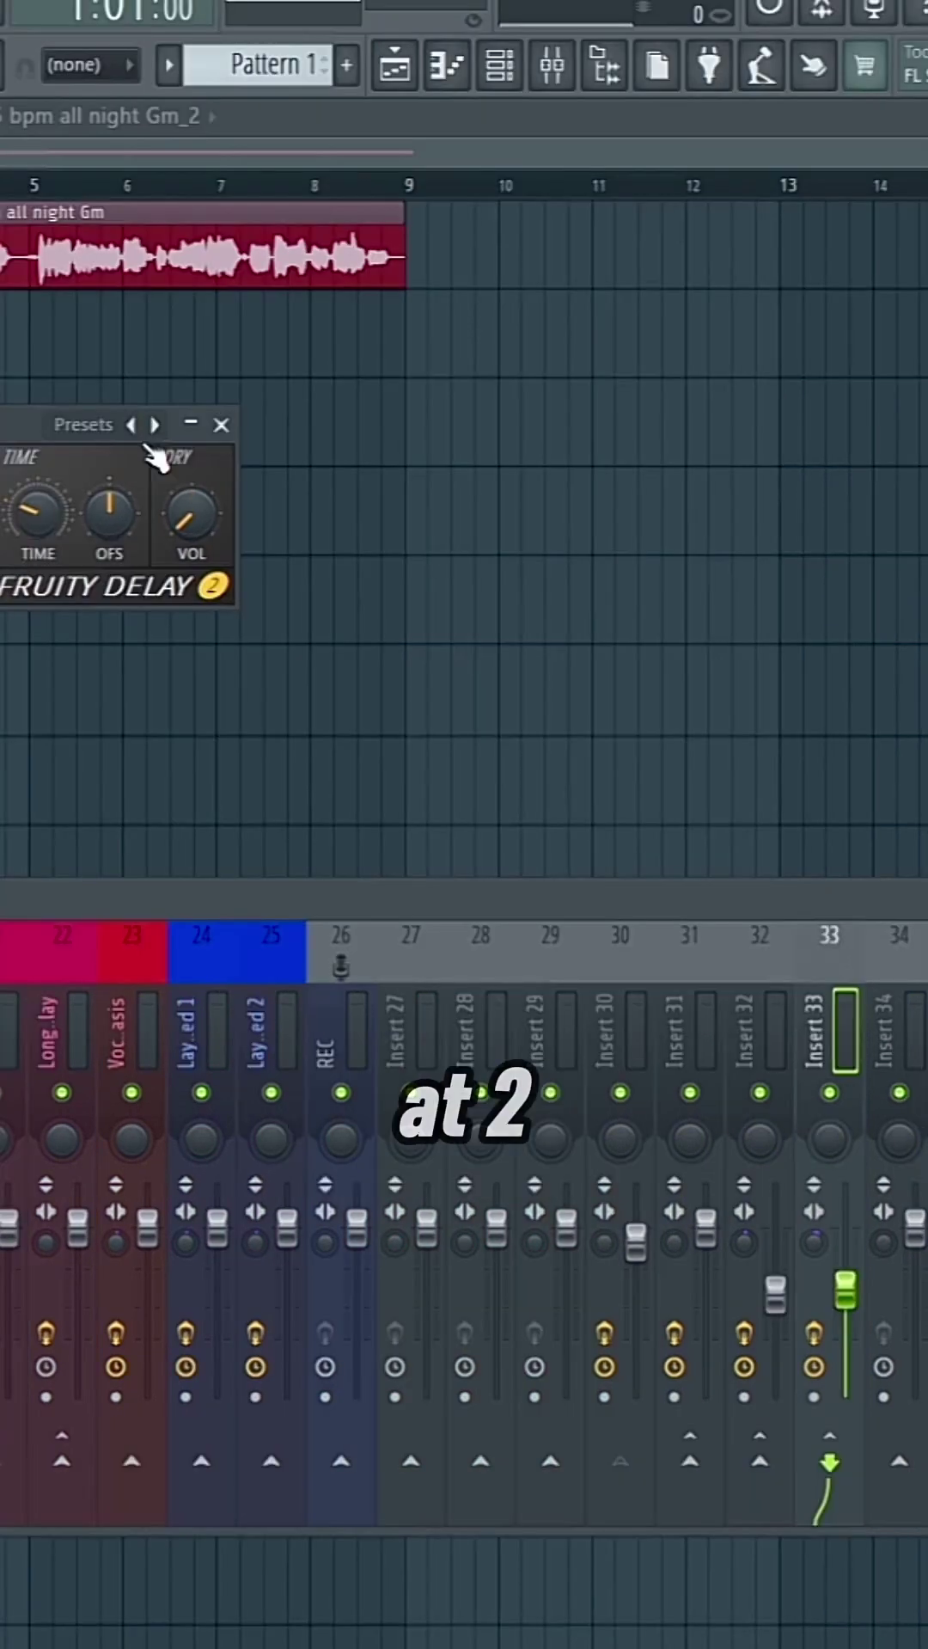
click(729, 433)
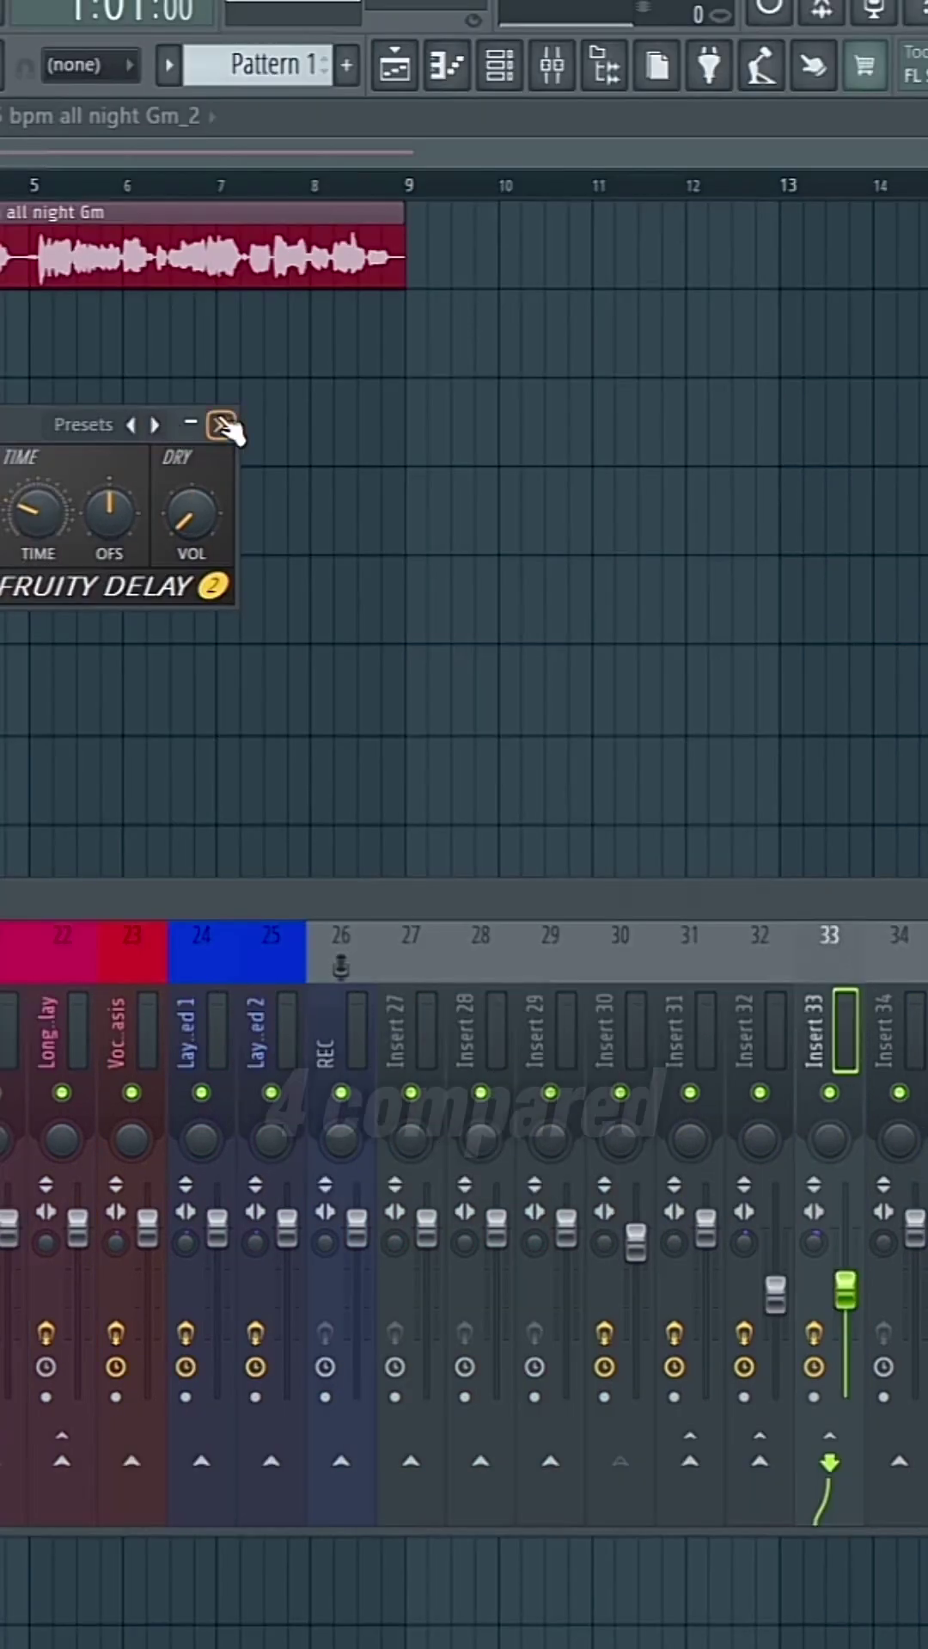
click(712, 513)
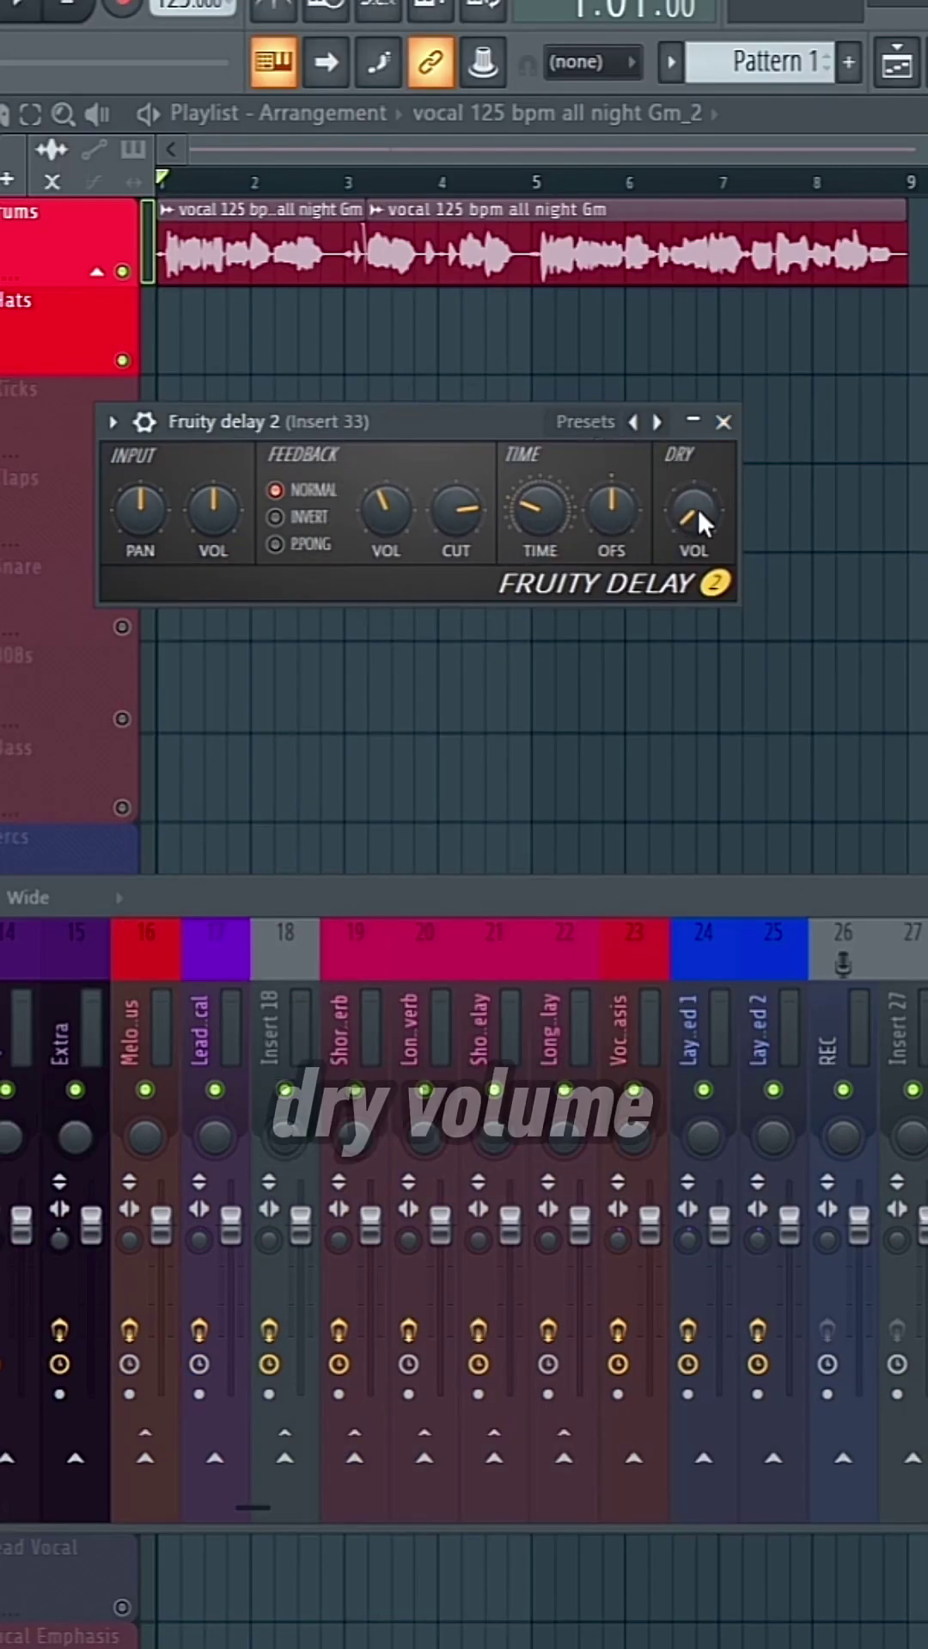
Step: Close the Insert 33 delay and check Insert 30's sends, briefly viewing Insert 31
click(724, 421)
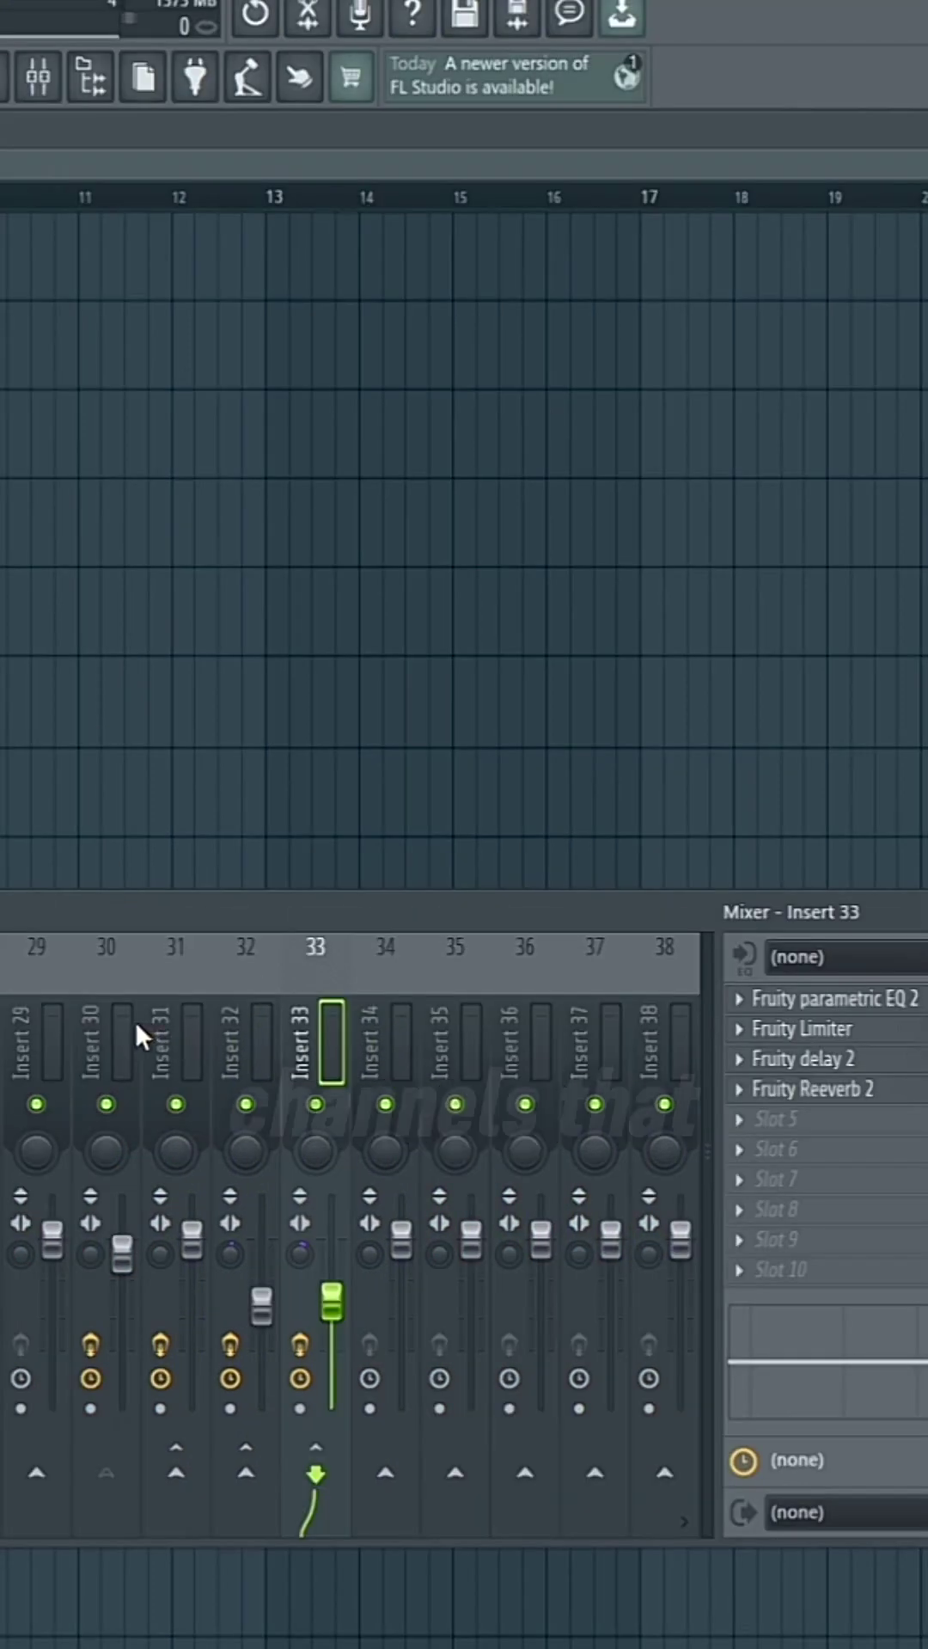
click(111, 1047)
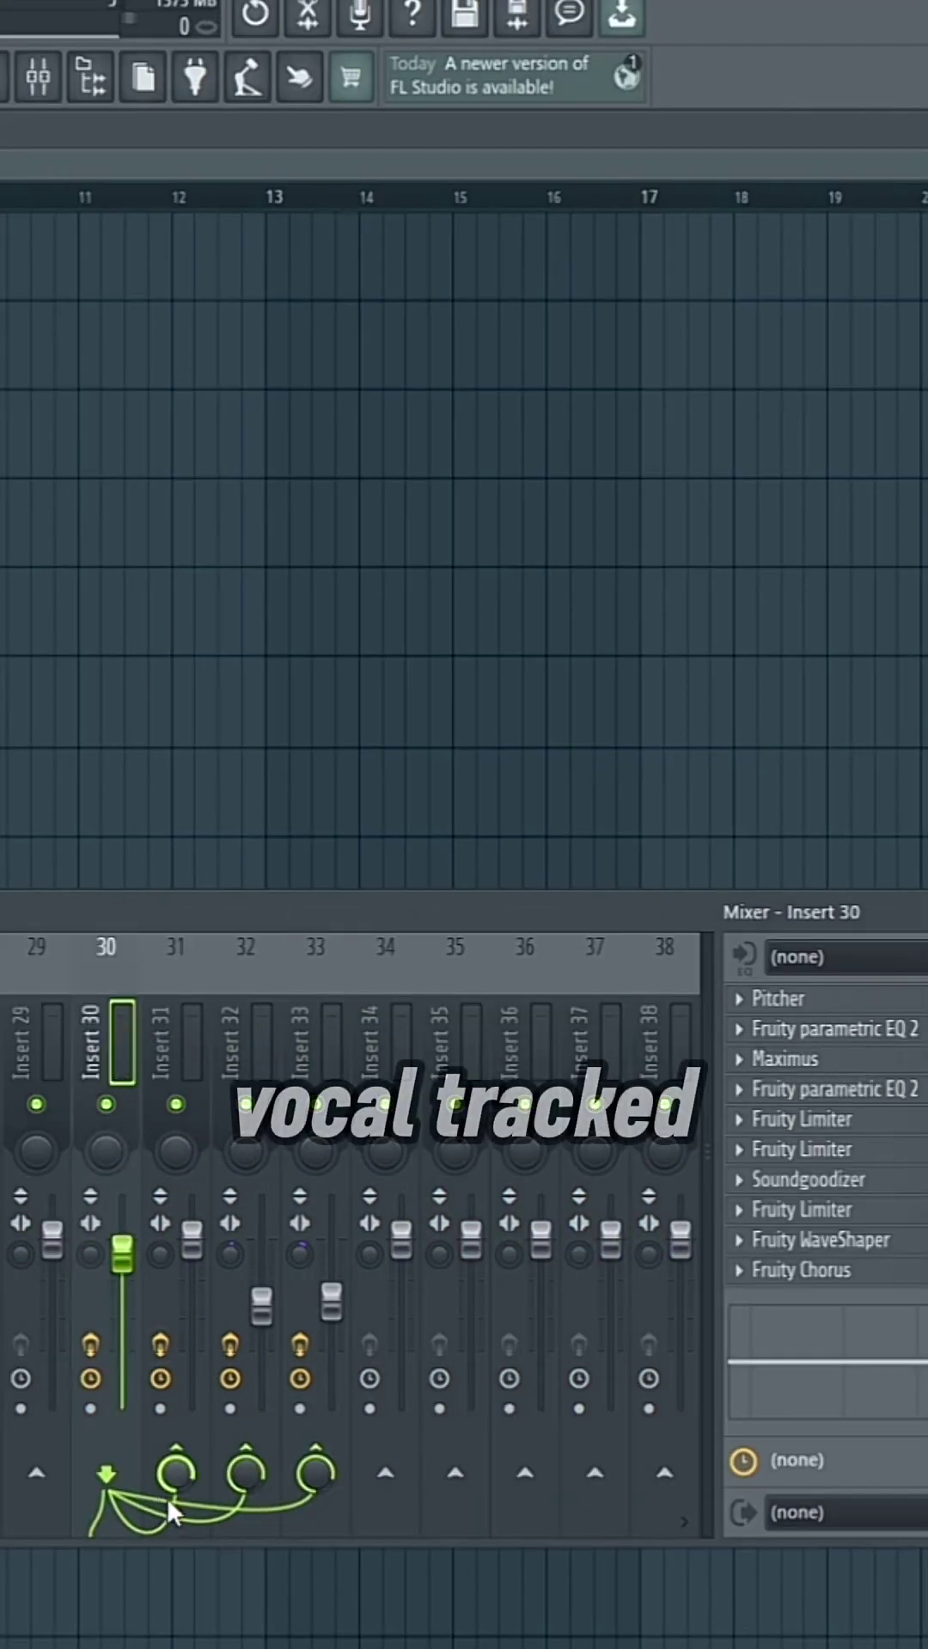
click(186, 1041)
click(124, 1046)
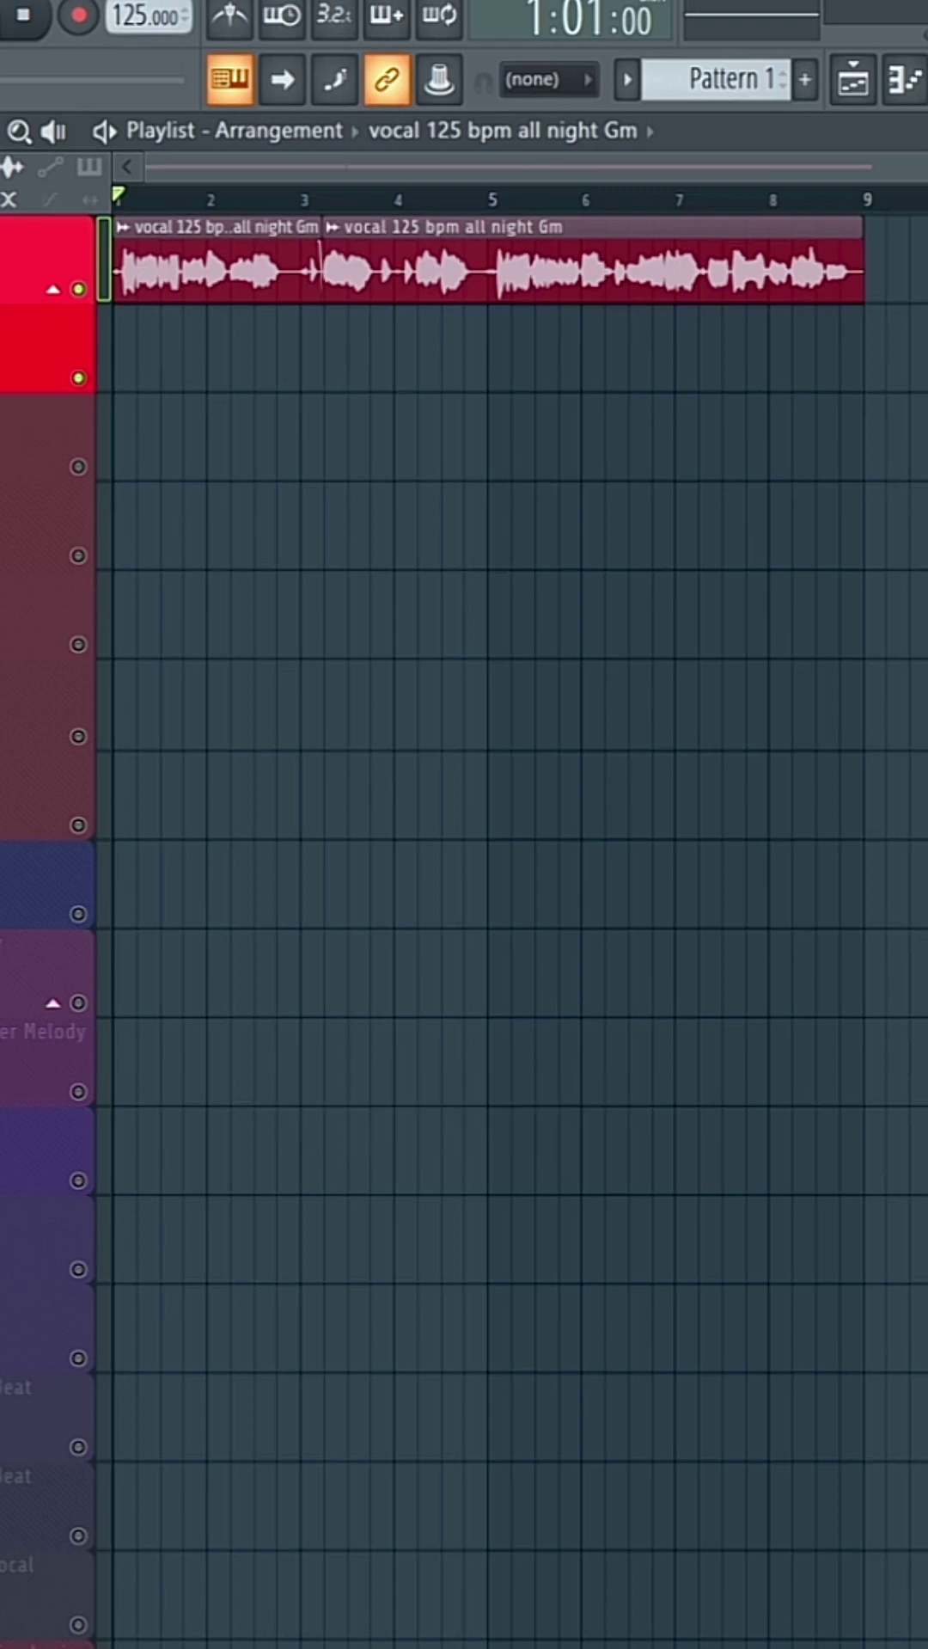
Step: Start playback of the 125 bpm Gm vocal arrangement to hear the reverb and delay sends
key(space)
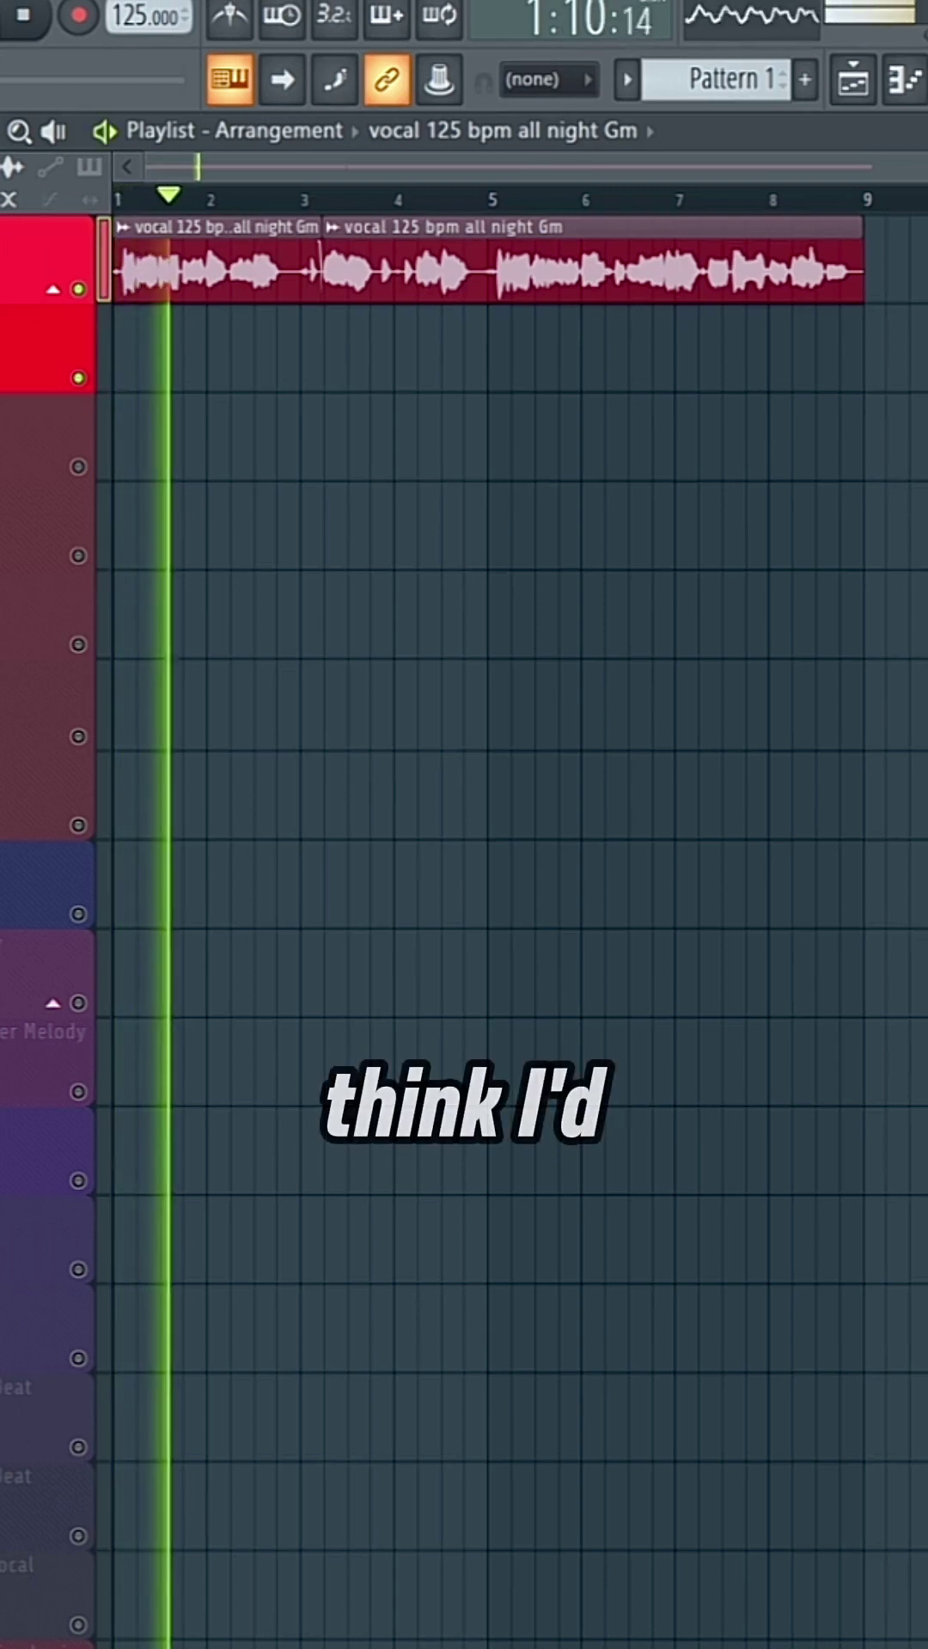